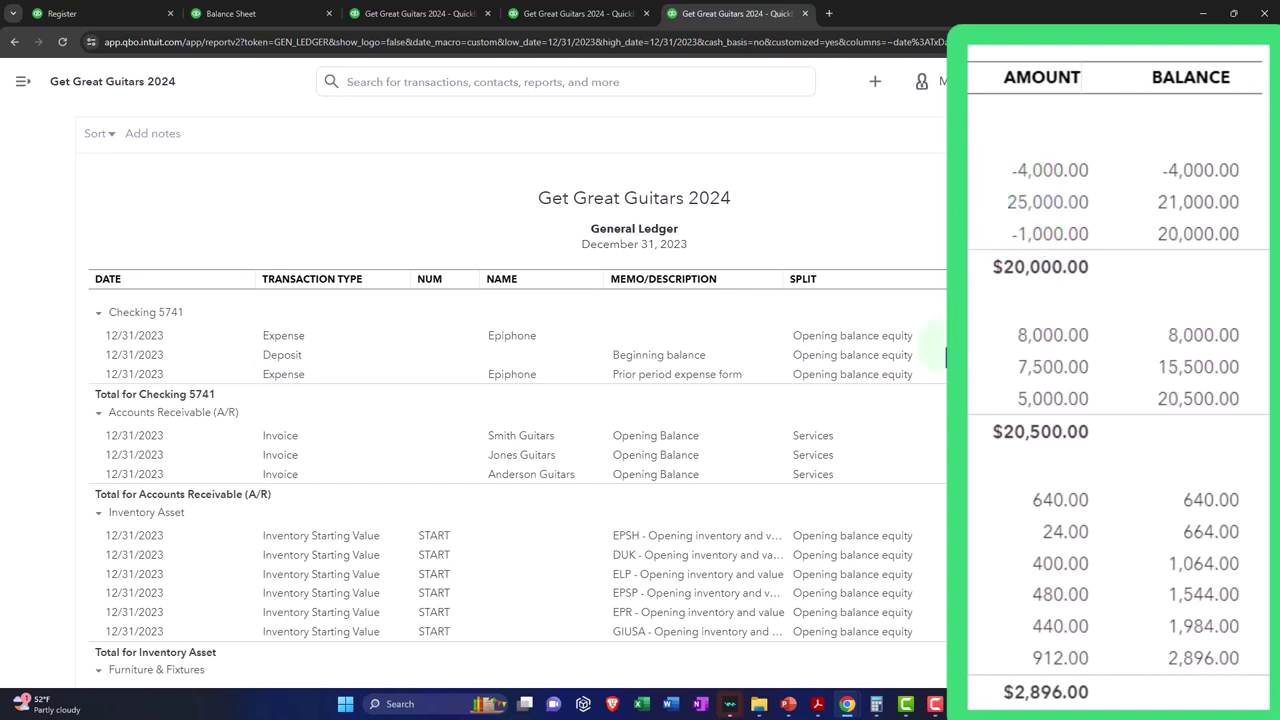
Start a new deposit entry dated 12/31/2023 in the Checking 5741 bank register.
left_click(86, 20)
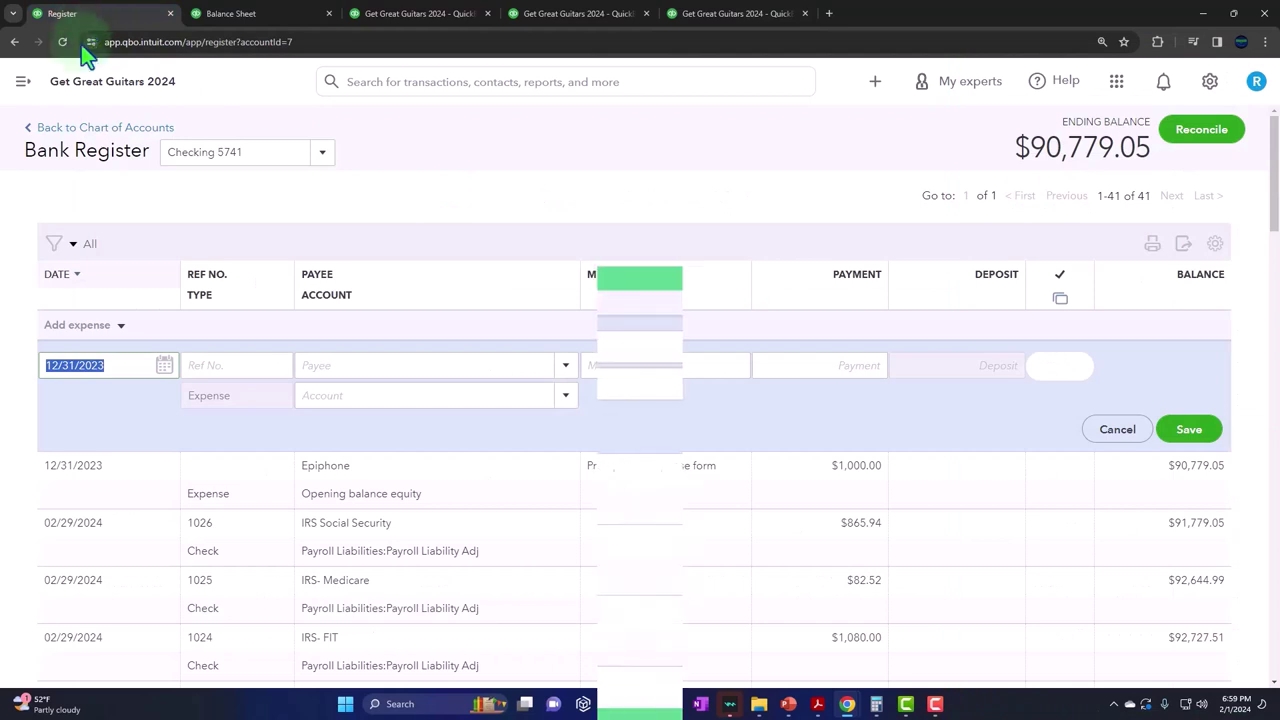
left_click(120, 325)
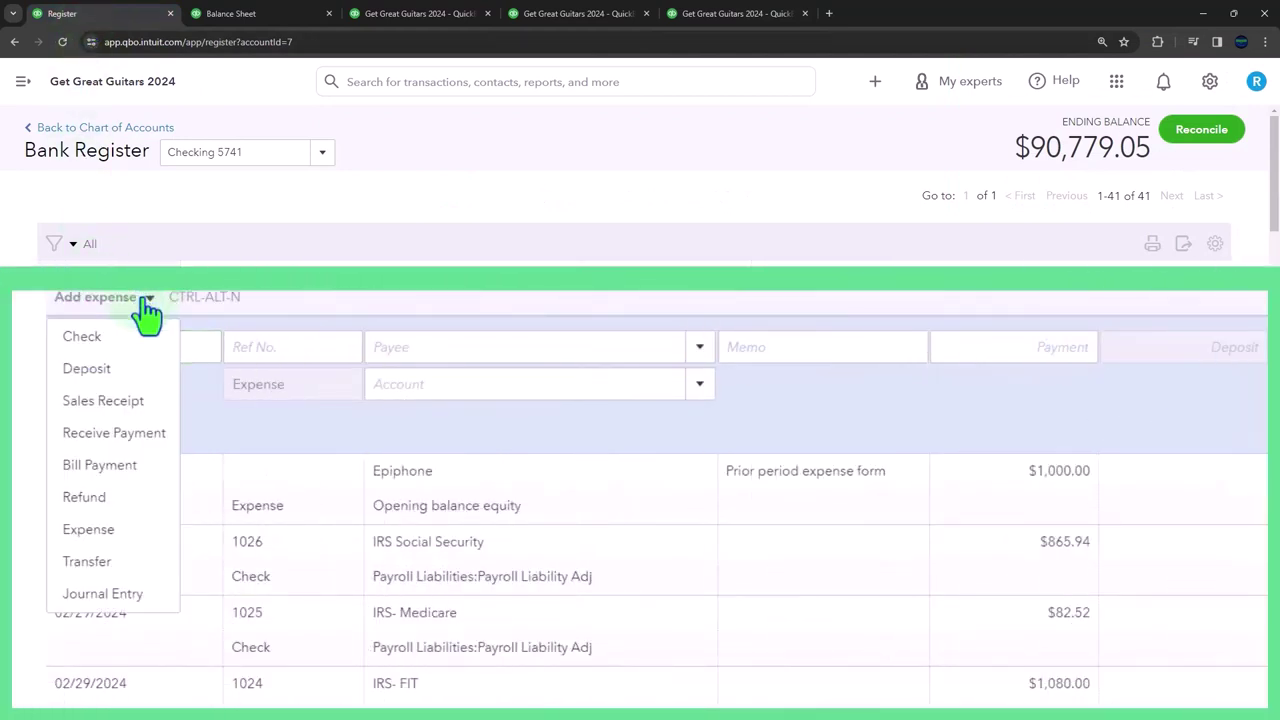
left_click(86, 368)
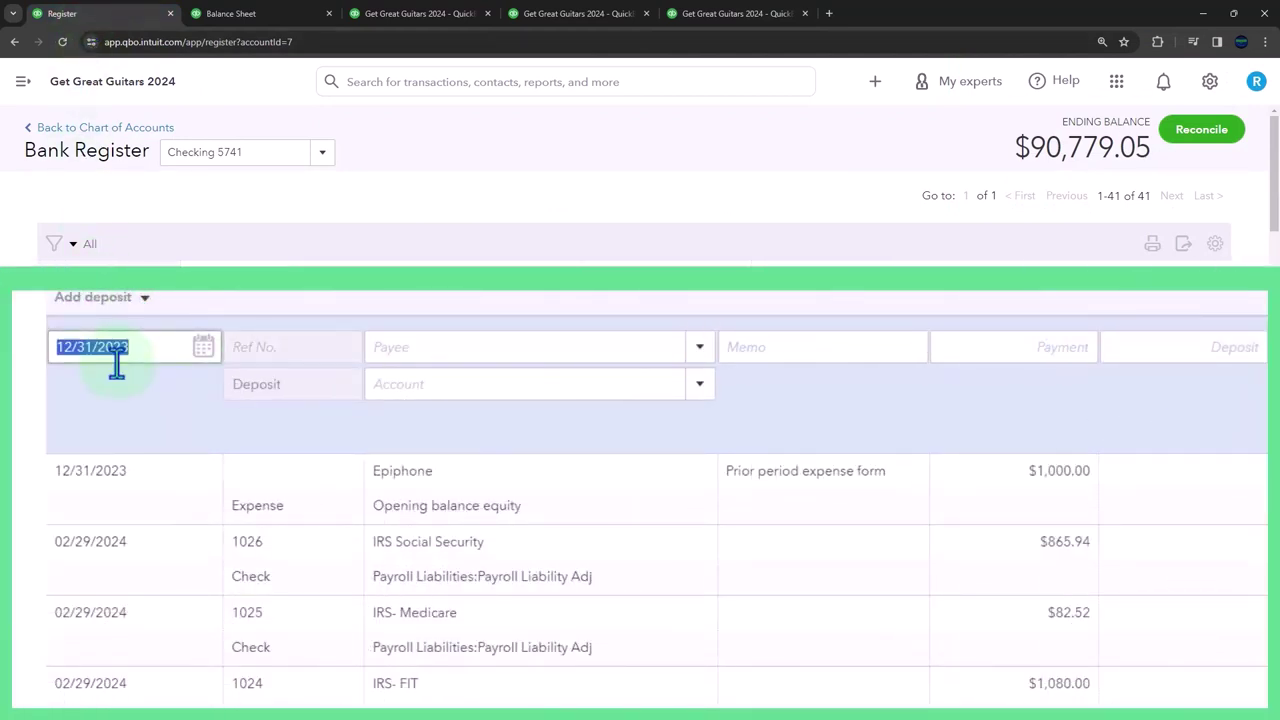
key("Tab")
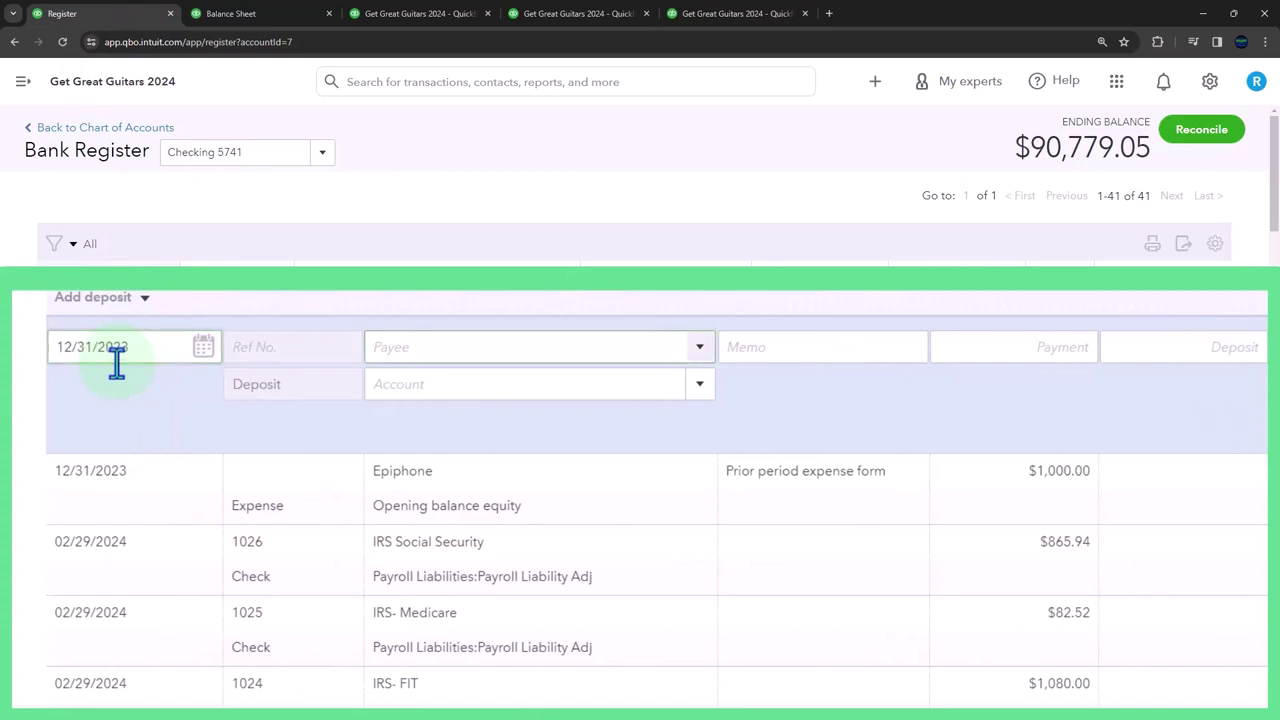
key("Tab")
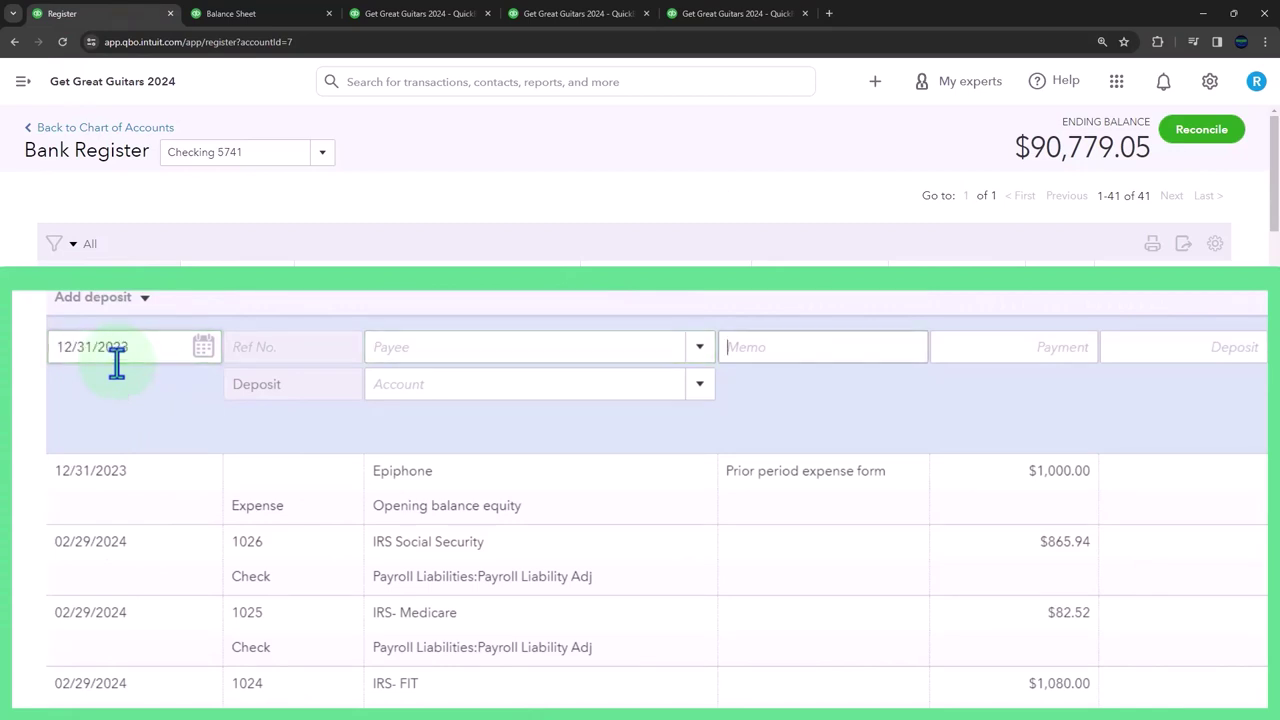
Enter the deposit's memo as "Begginning balance adjustment for outstanding checks".
type("Begginning balance a")
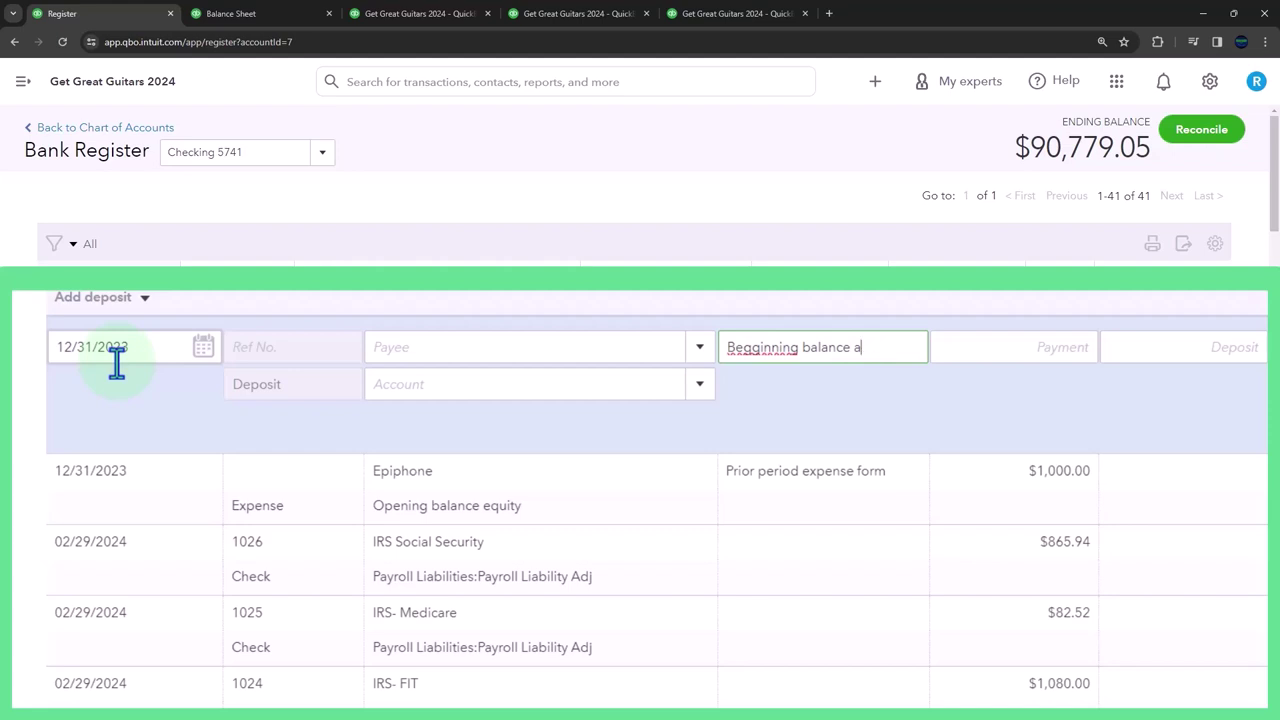
type("t for ")
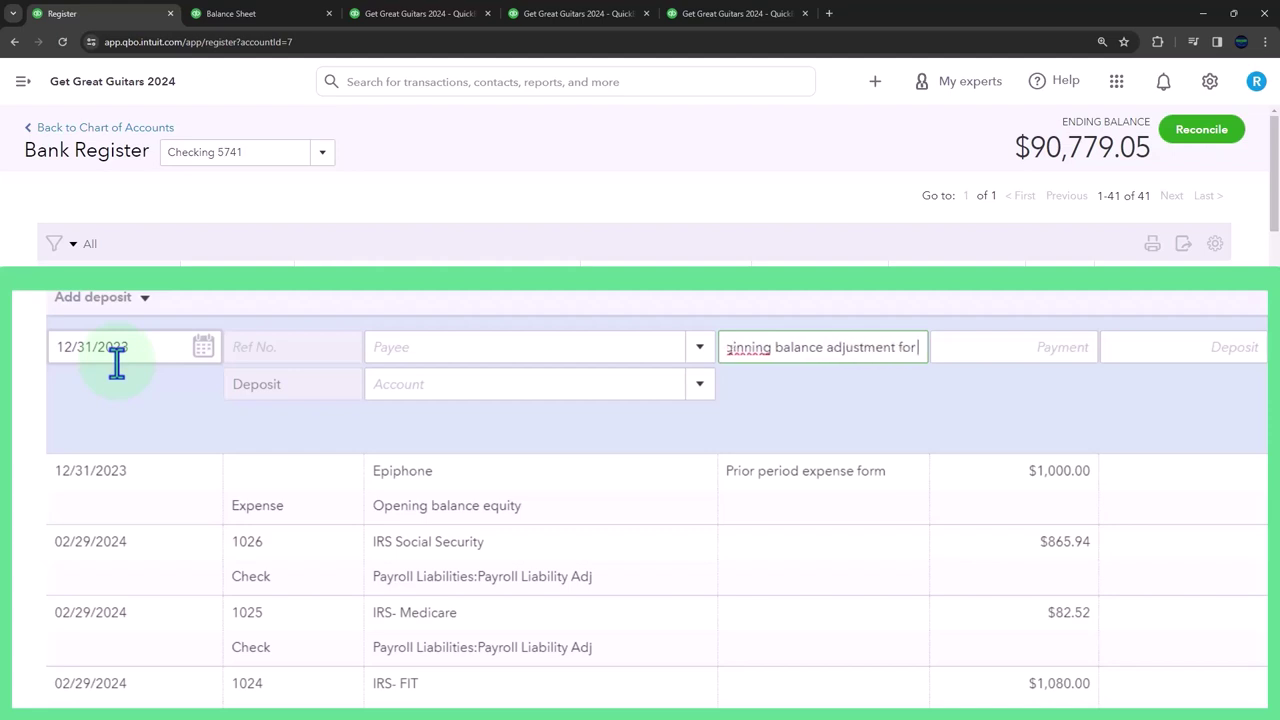
type("outstanding d")
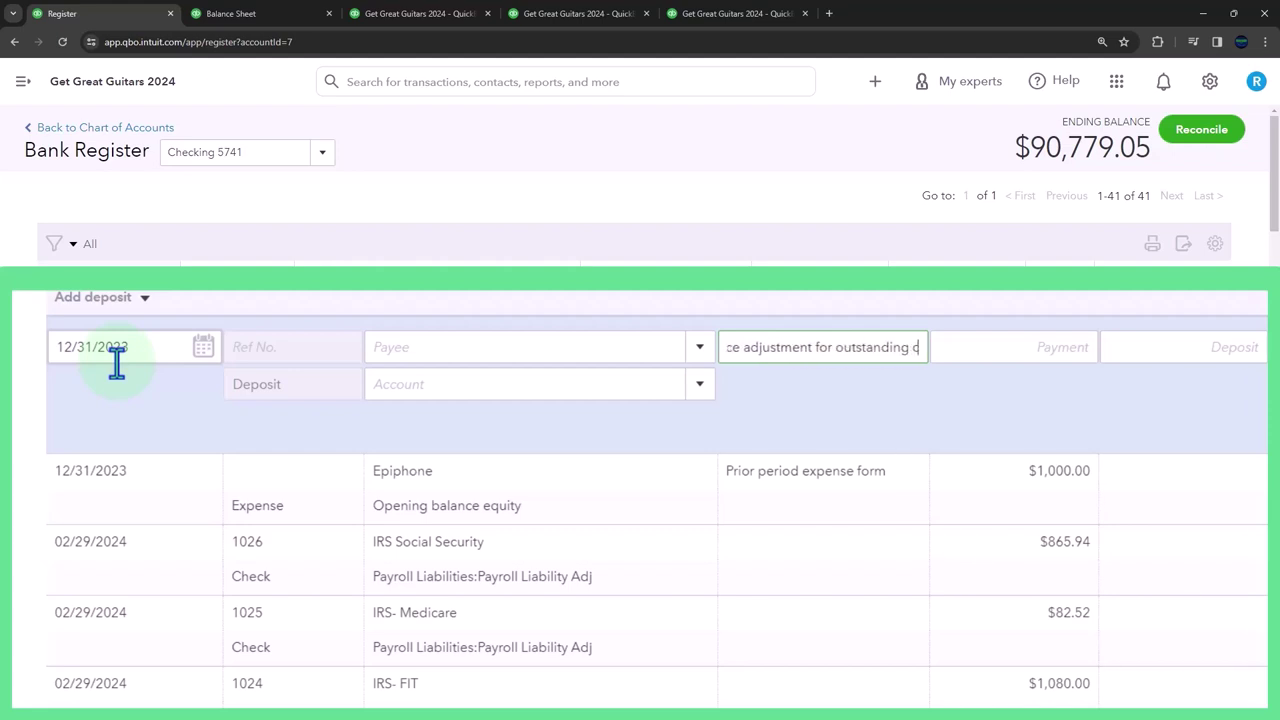
type("ep")
key("BackSpace")
key("BackSpace")
key("BackSpace")
type("checks")
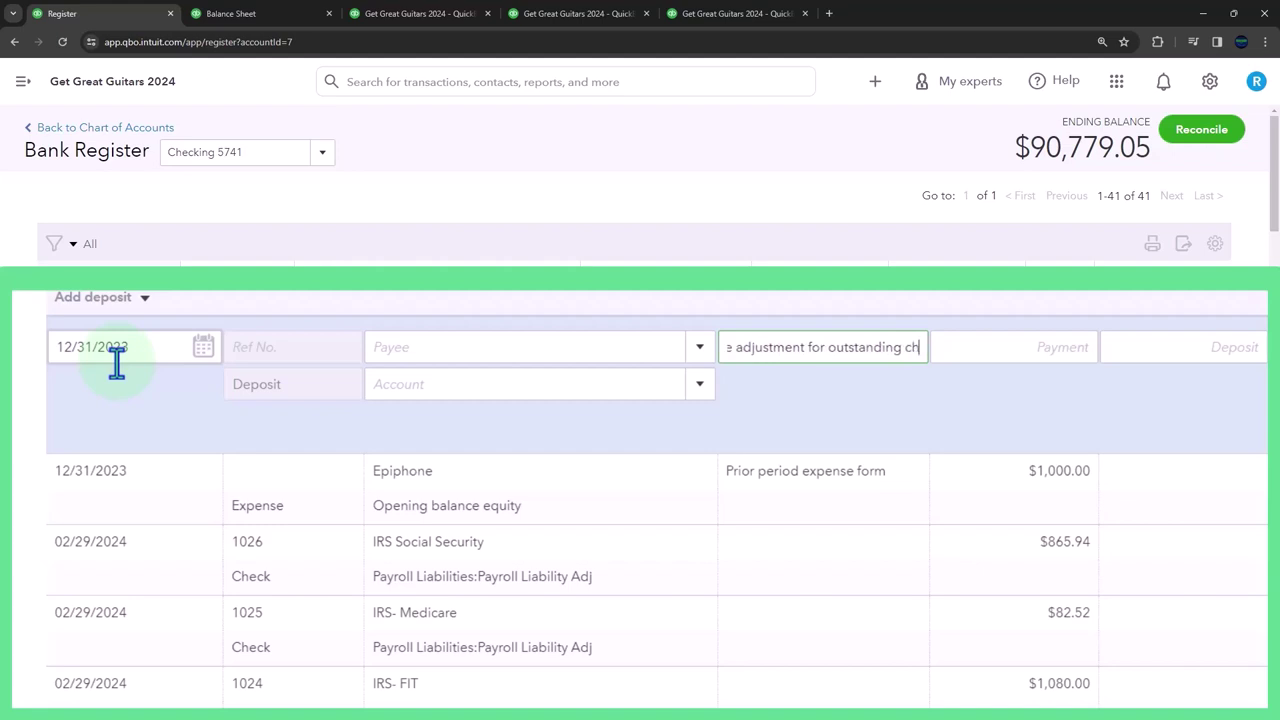
Set the deposit amount to 5,000, assign it to the Opening balance equity account, and save the entry.
left_click(117, 363)
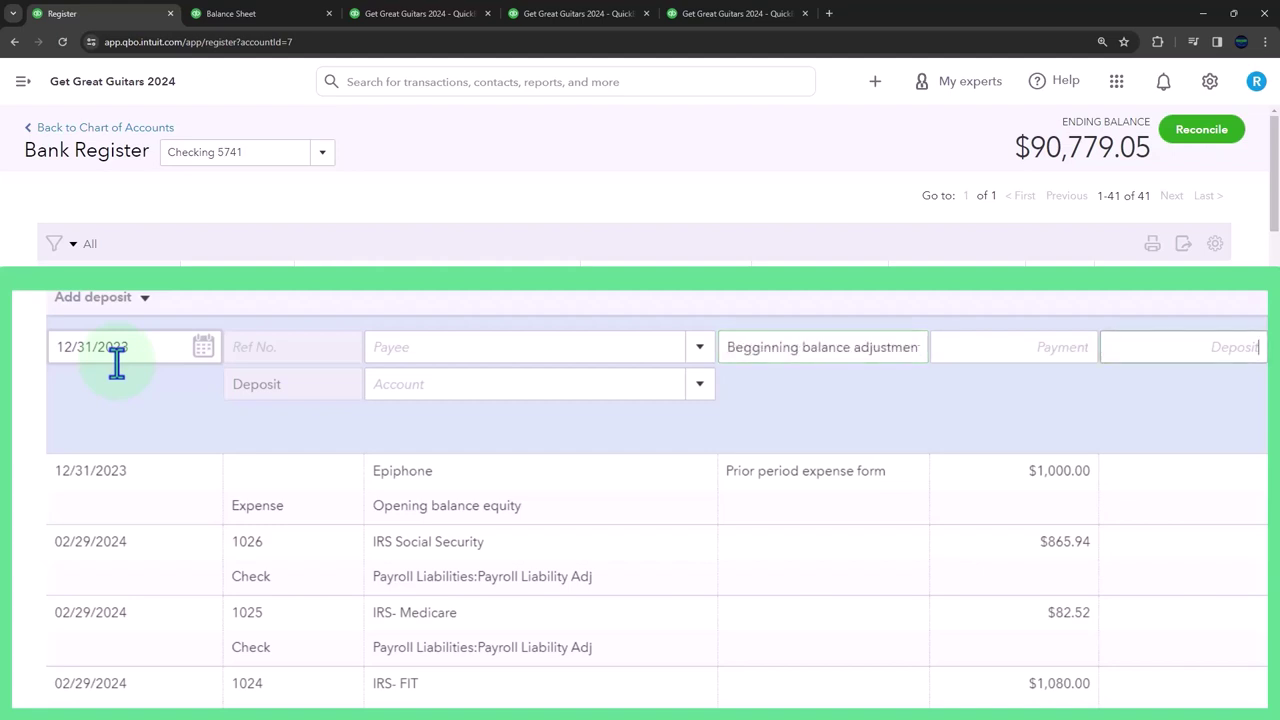
left_click(1189, 345)
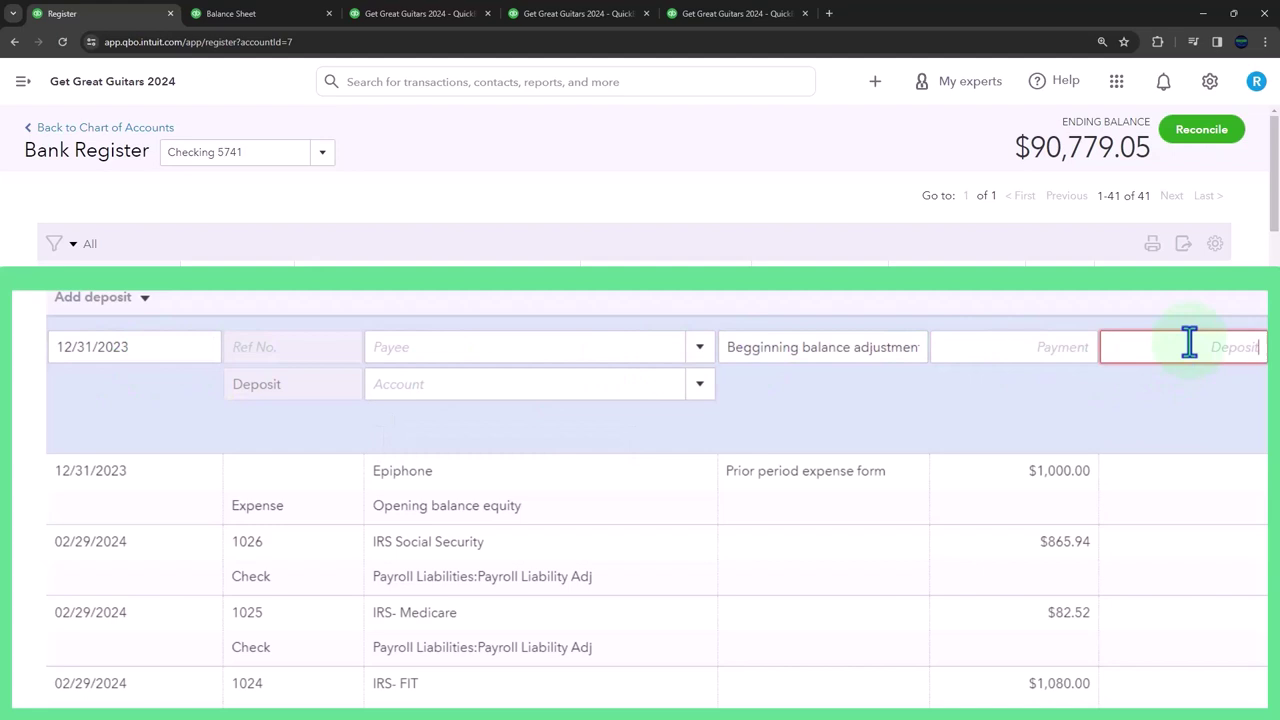
type("5,")
type("000")
key("Tab")
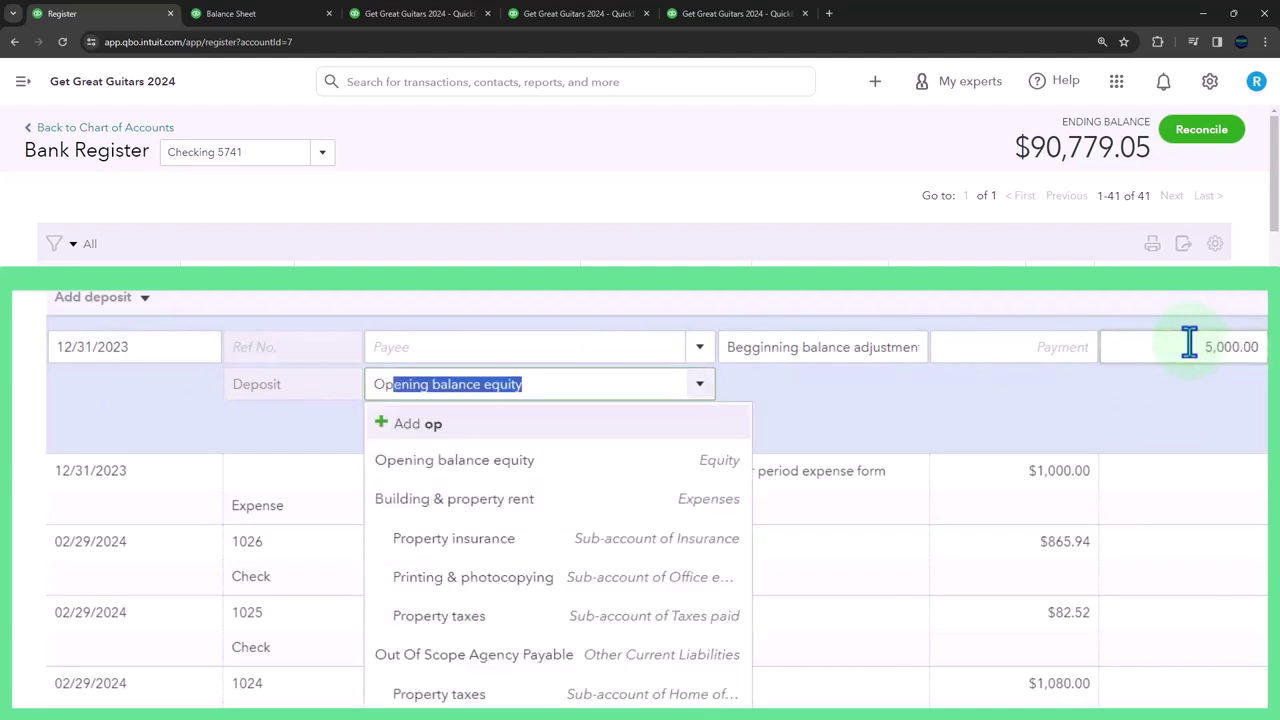
left_click(520, 462)
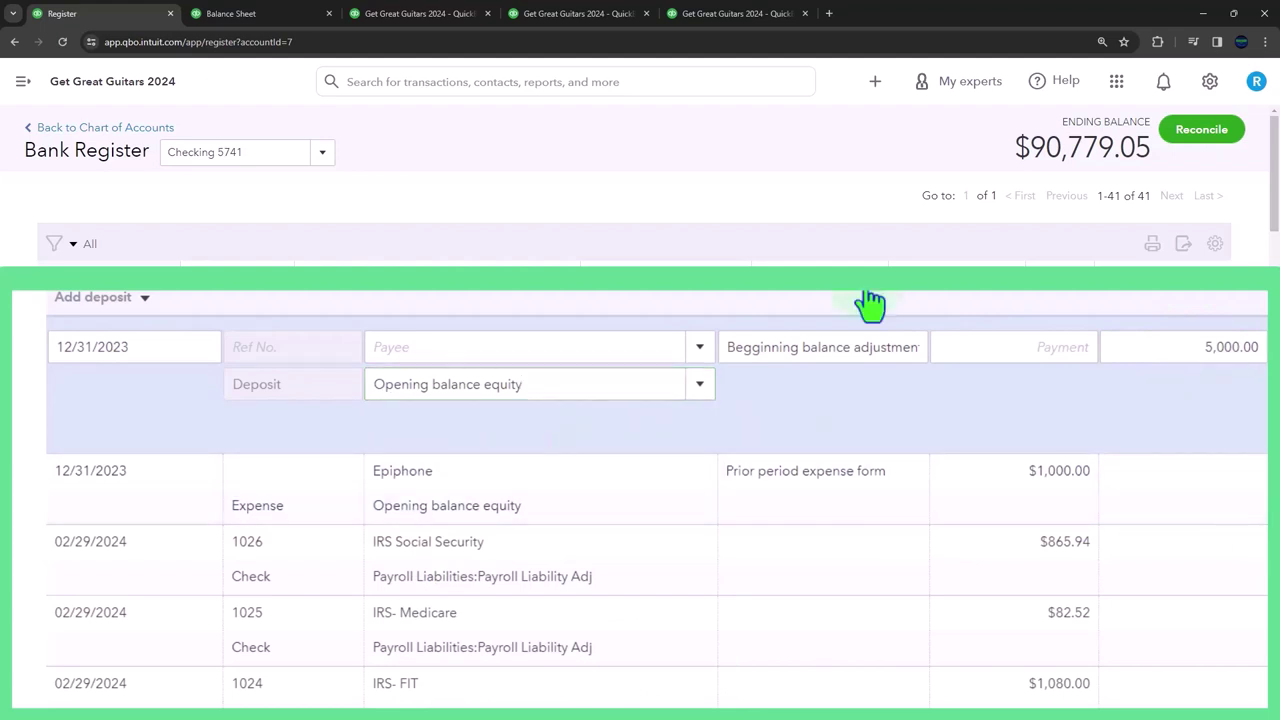
key("Return")
Review the refreshed Balance Sheet from the Checking 5741 balance down to the Opening balance equity line.
left_click(265, 14)
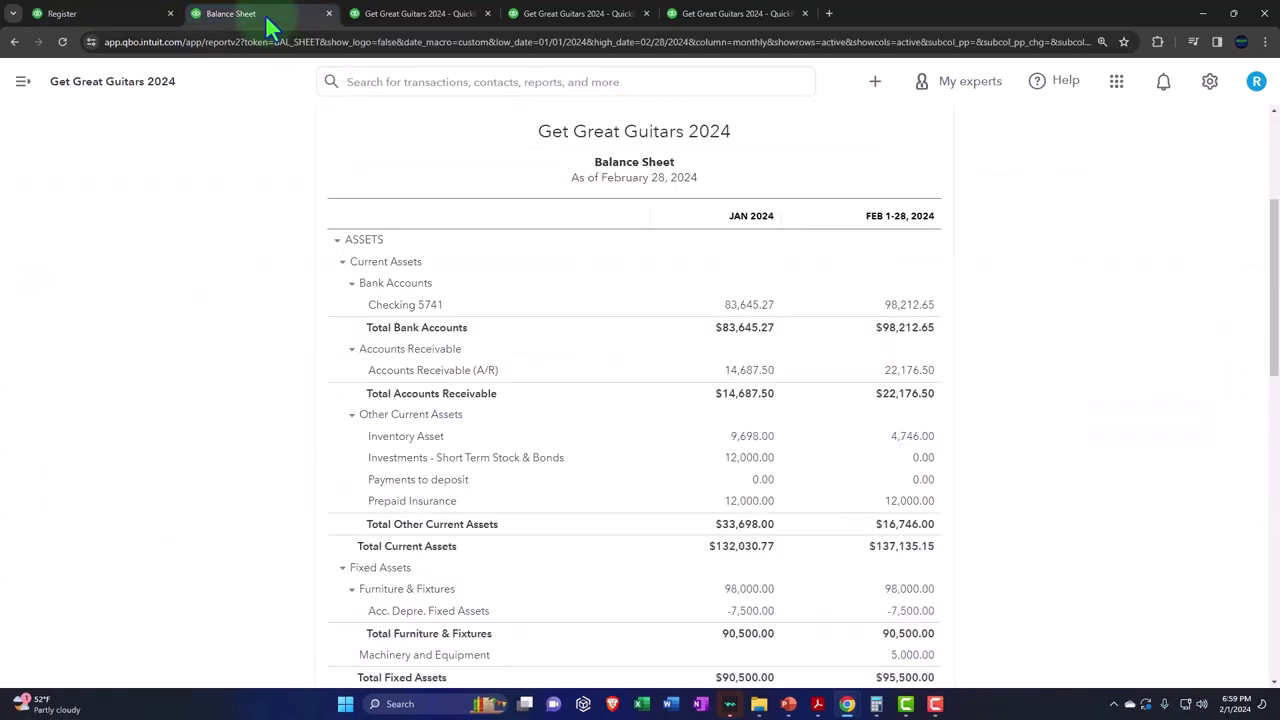
scroll(840, 540, "down", 3)
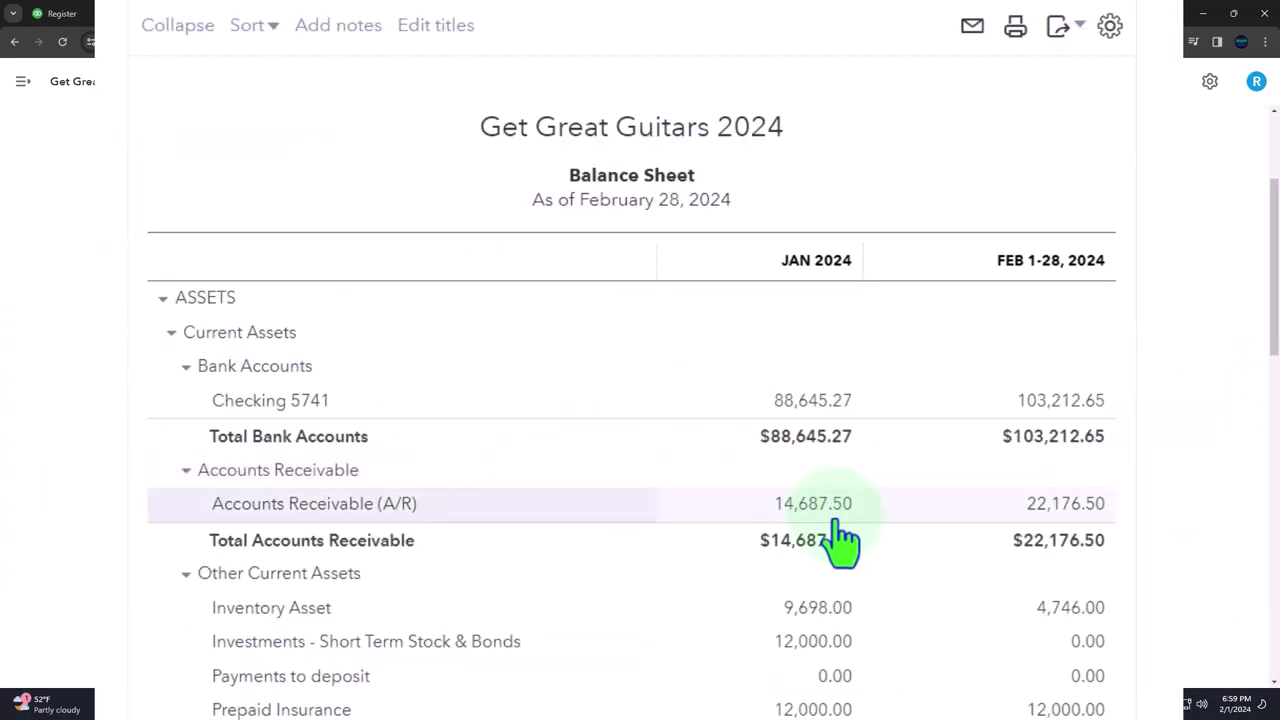
scroll(840, 540, "down", 5)
scroll(855, 535, "up", 4)
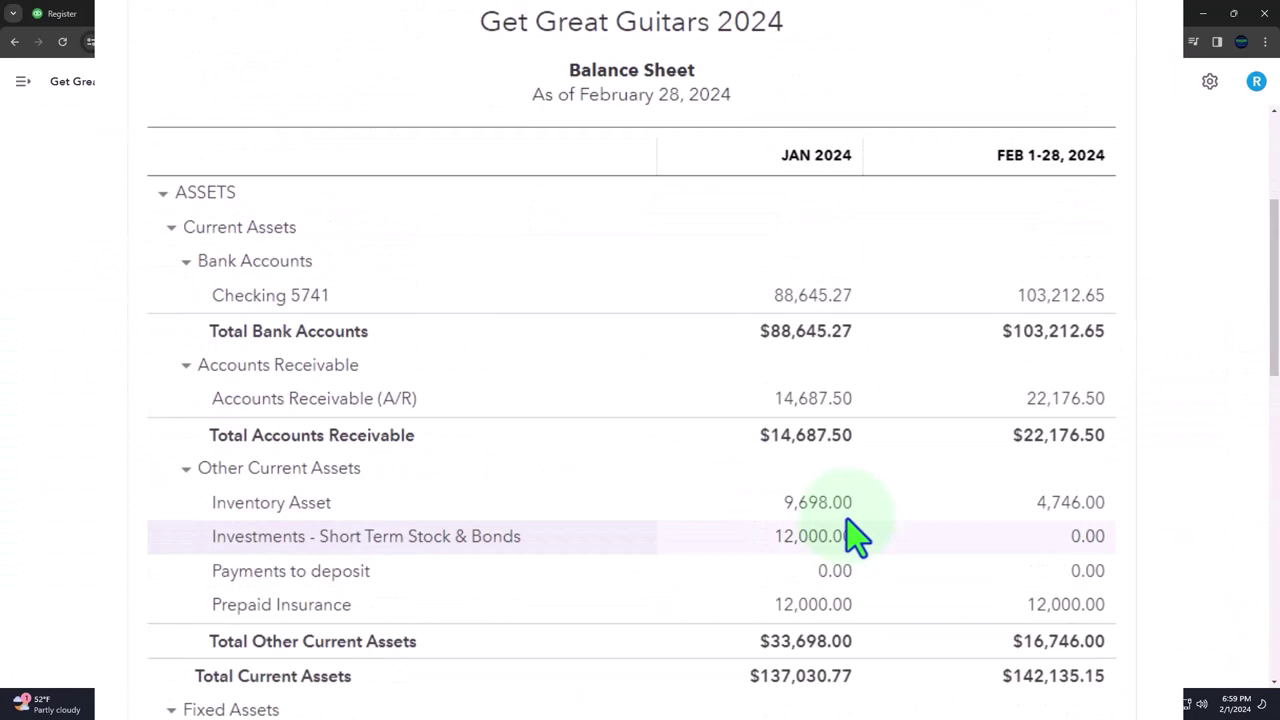
scroll(855, 540, "down", 15)
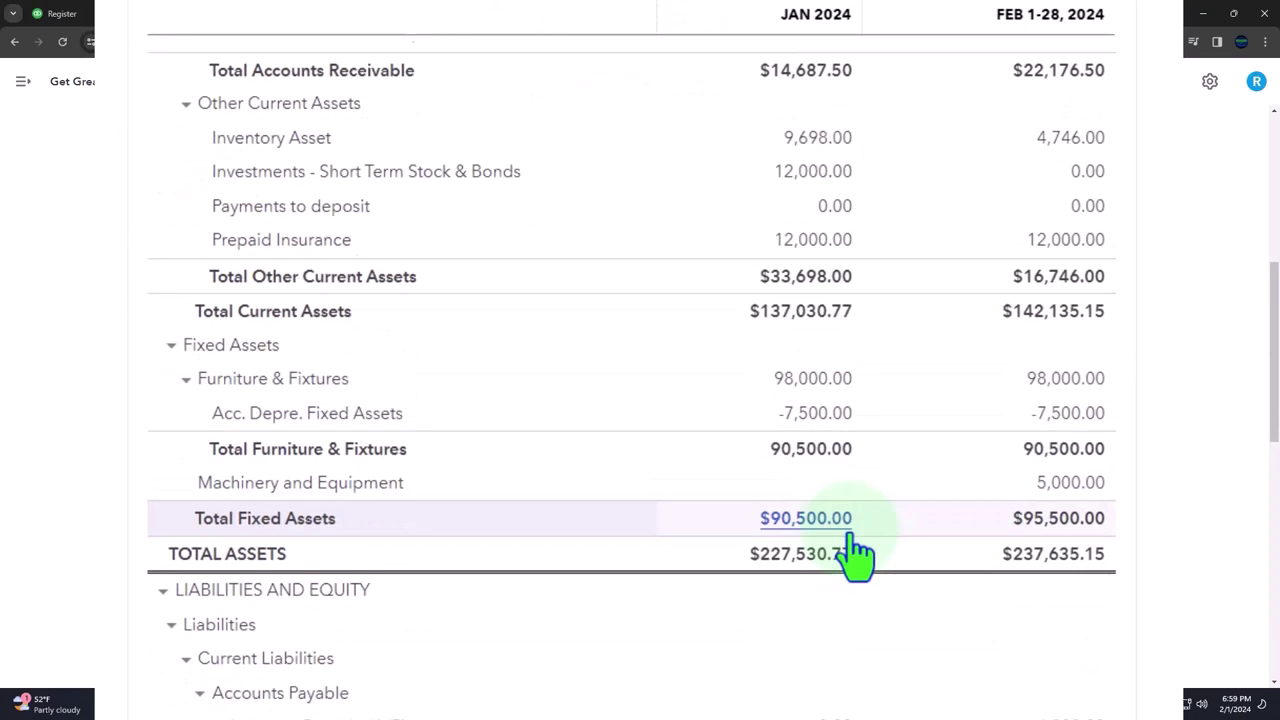
scroll(855, 545, "down", 3)
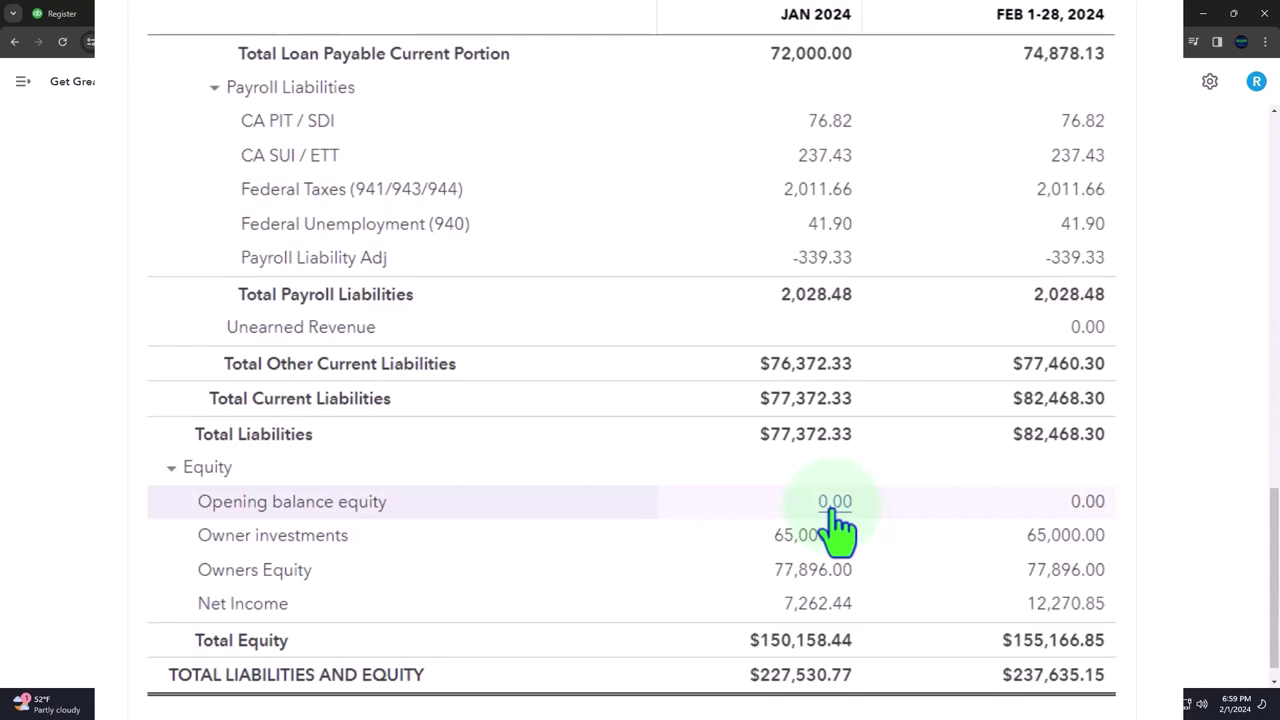
left_click(830, 505)
Rerun the General Ledger report for 12/31/2023 and examine the Checking 5741 and Opening balance equity transactions.
left_click(734, 14)
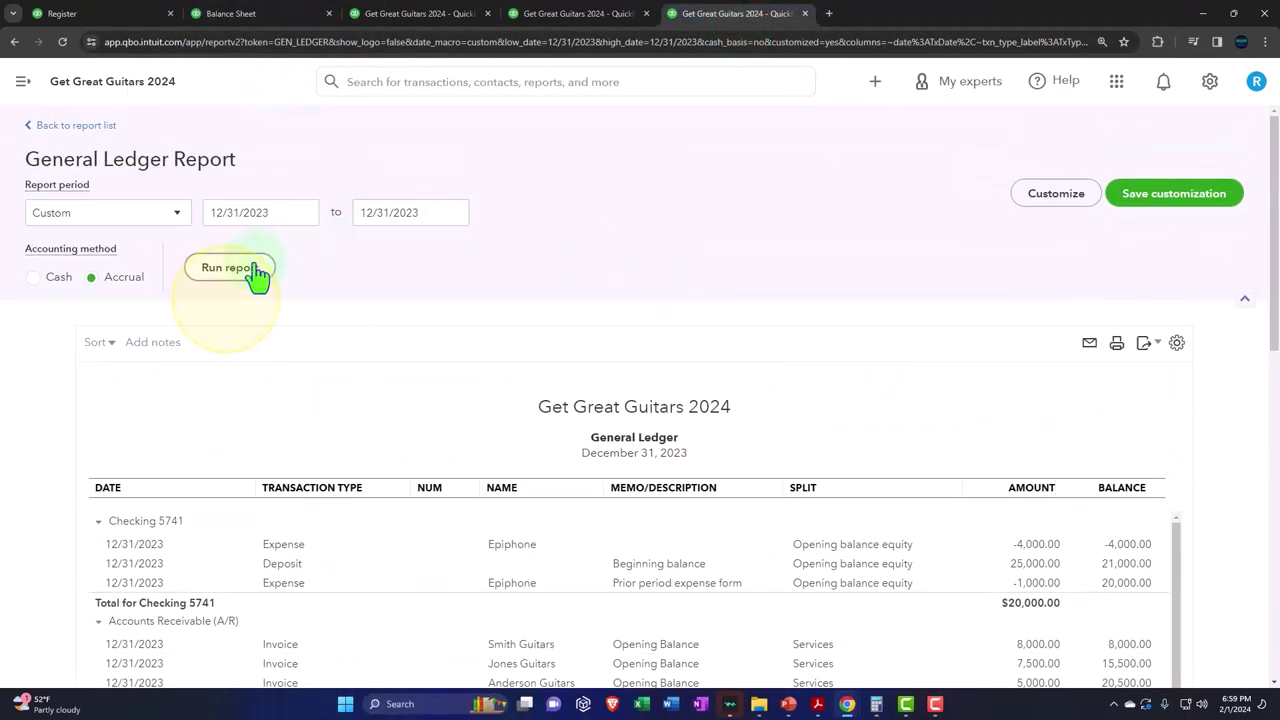
left_click(257, 270)
scroll(257, 277, "down", 3)
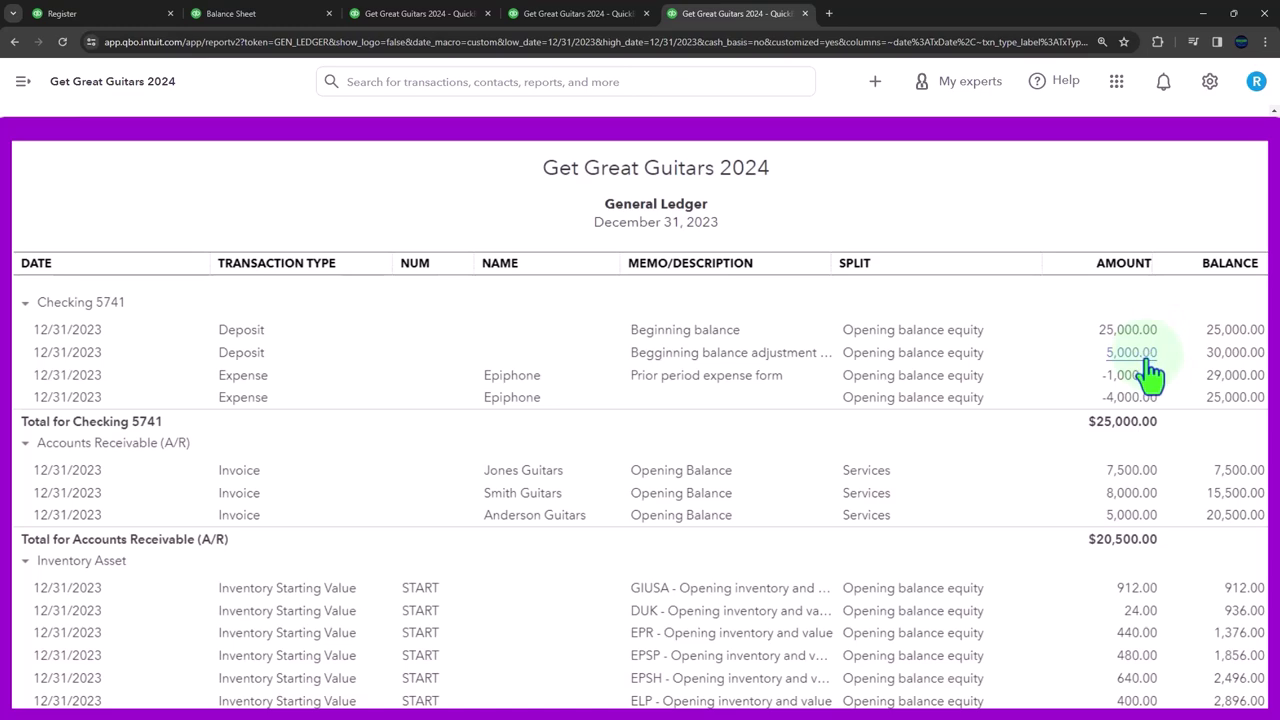
scroll(1150, 375, "down", 10)
scroll(790, 578, "down", 4)
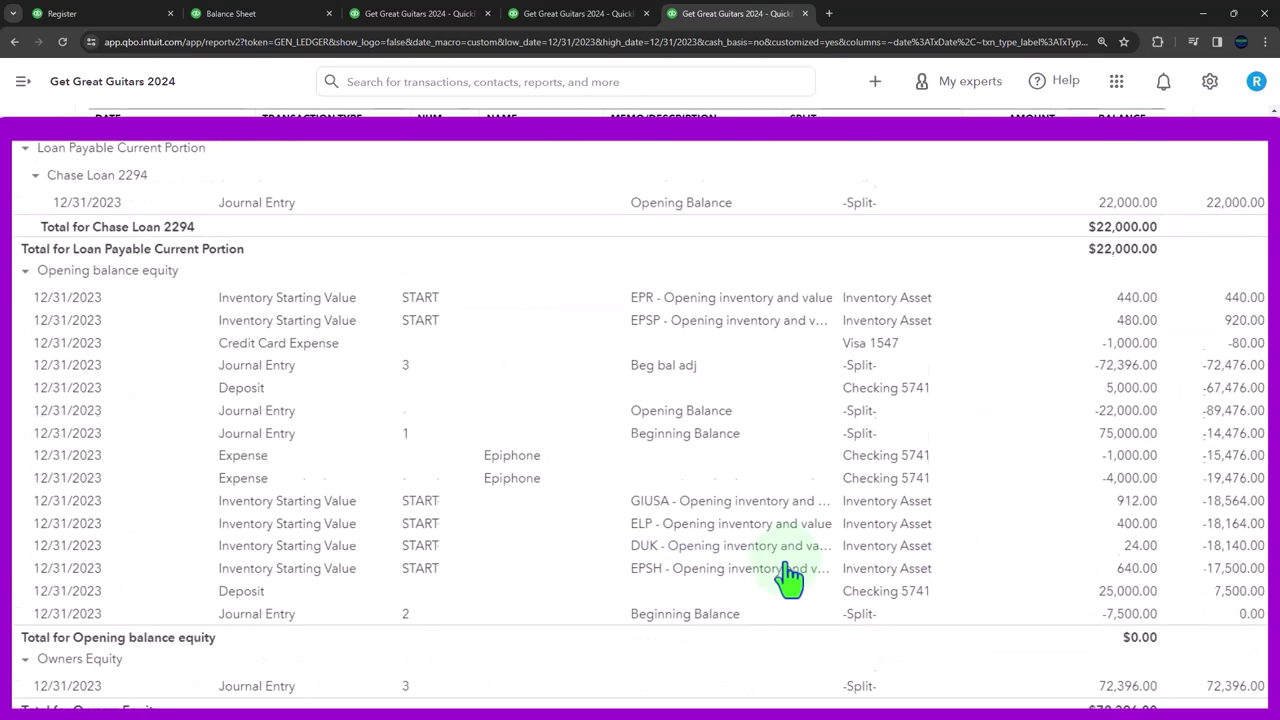
scroll(785, 576, "down", 4)
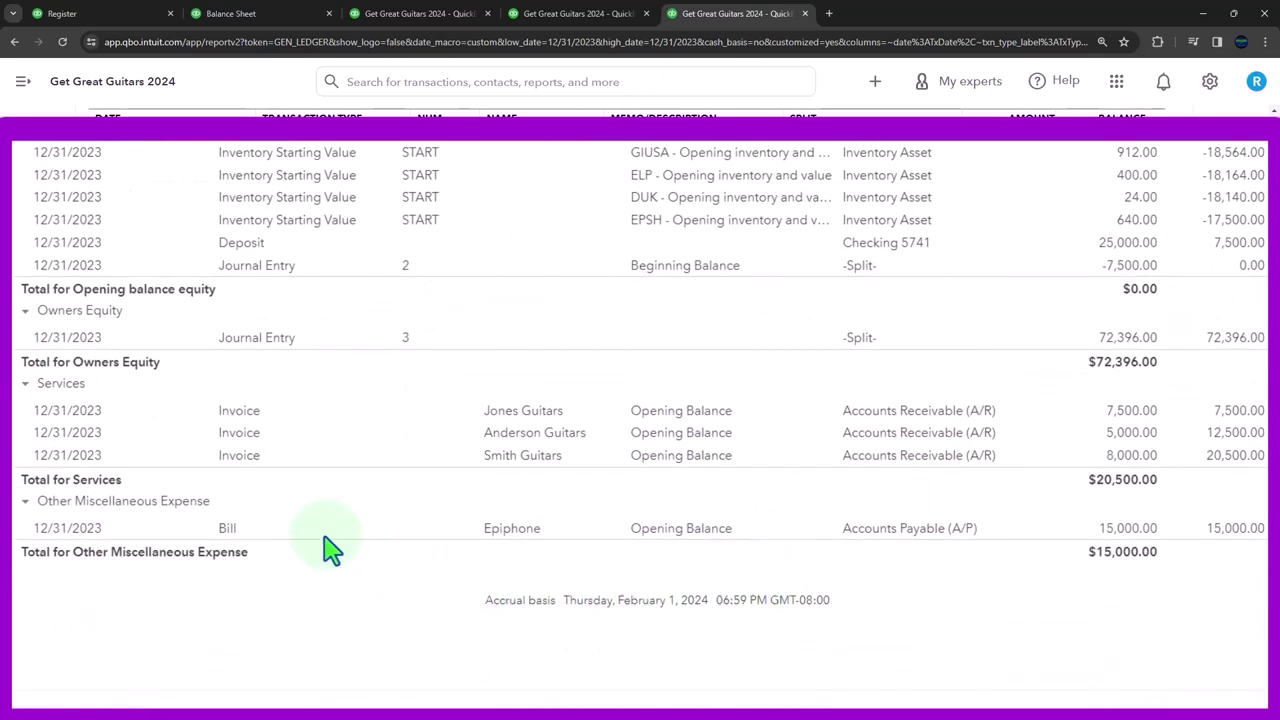
scroll(330, 548, "up", 3)
scroll(330, 550, "down", 1)
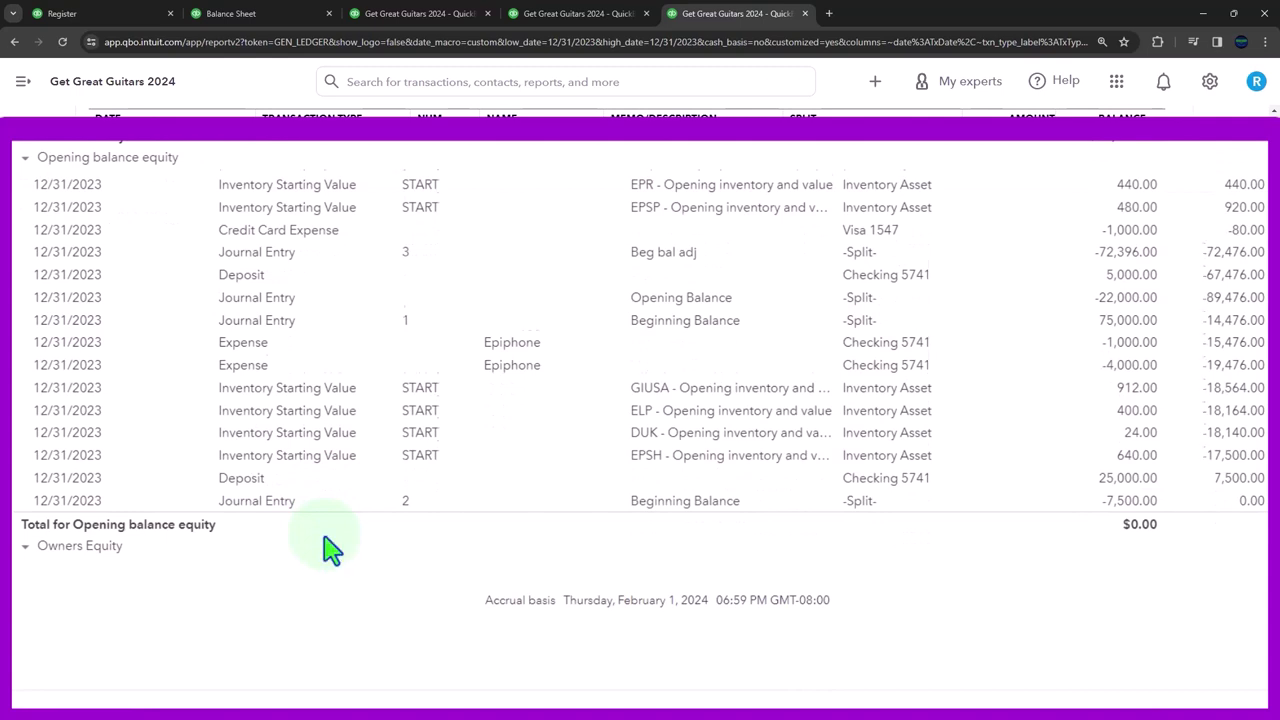
scroll(330, 550, "down", 1)
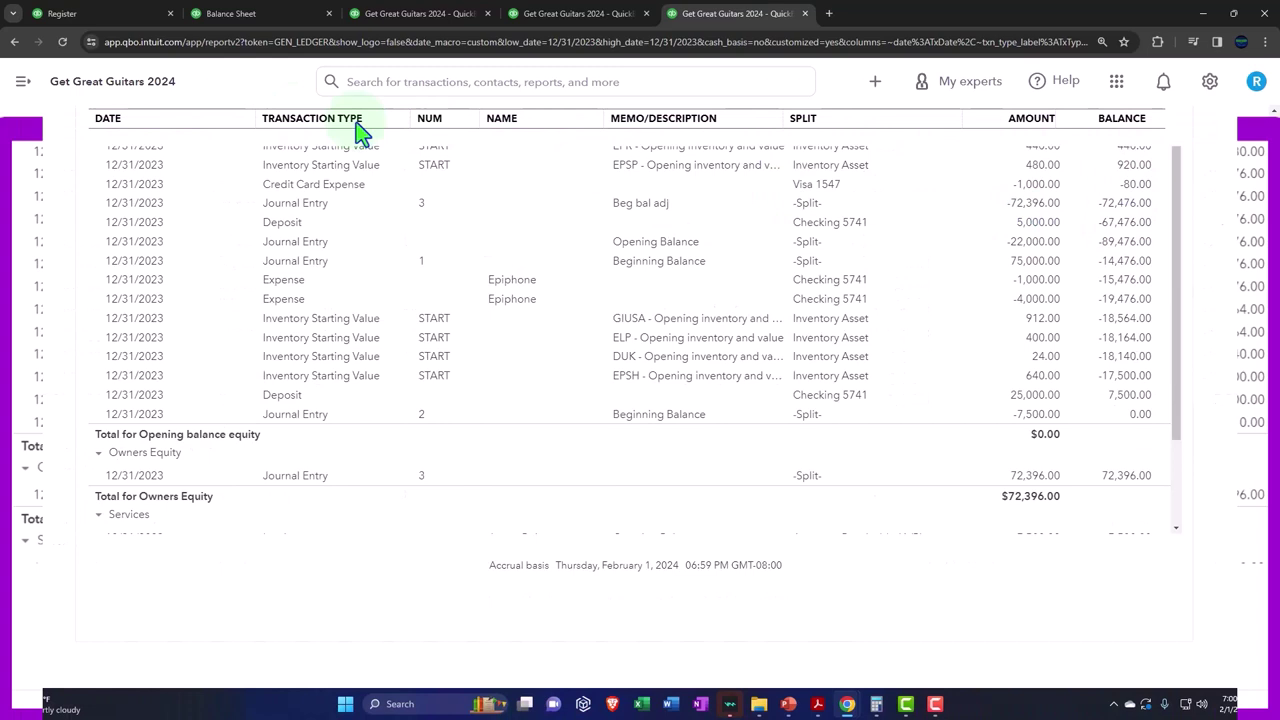
Return to the bank register and resume the reconciliation in progress for the Checking 5741 account.
left_click(110, 18)
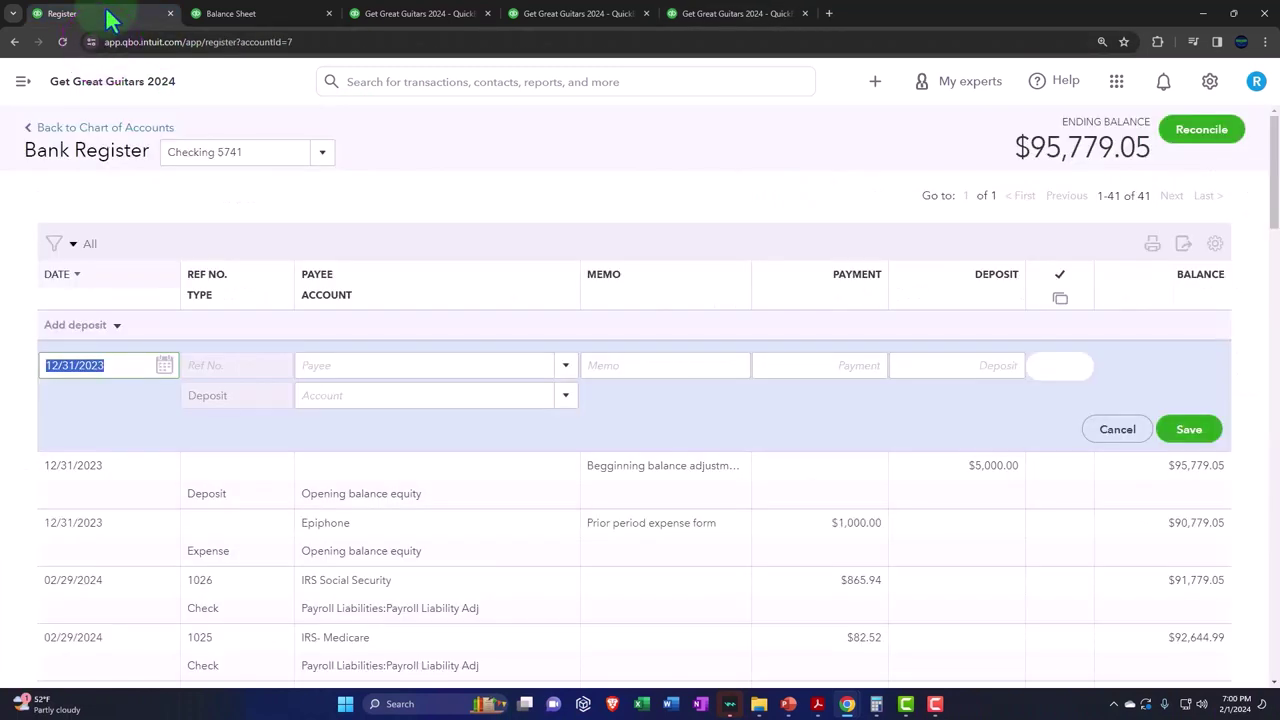
left_click(23, 81)
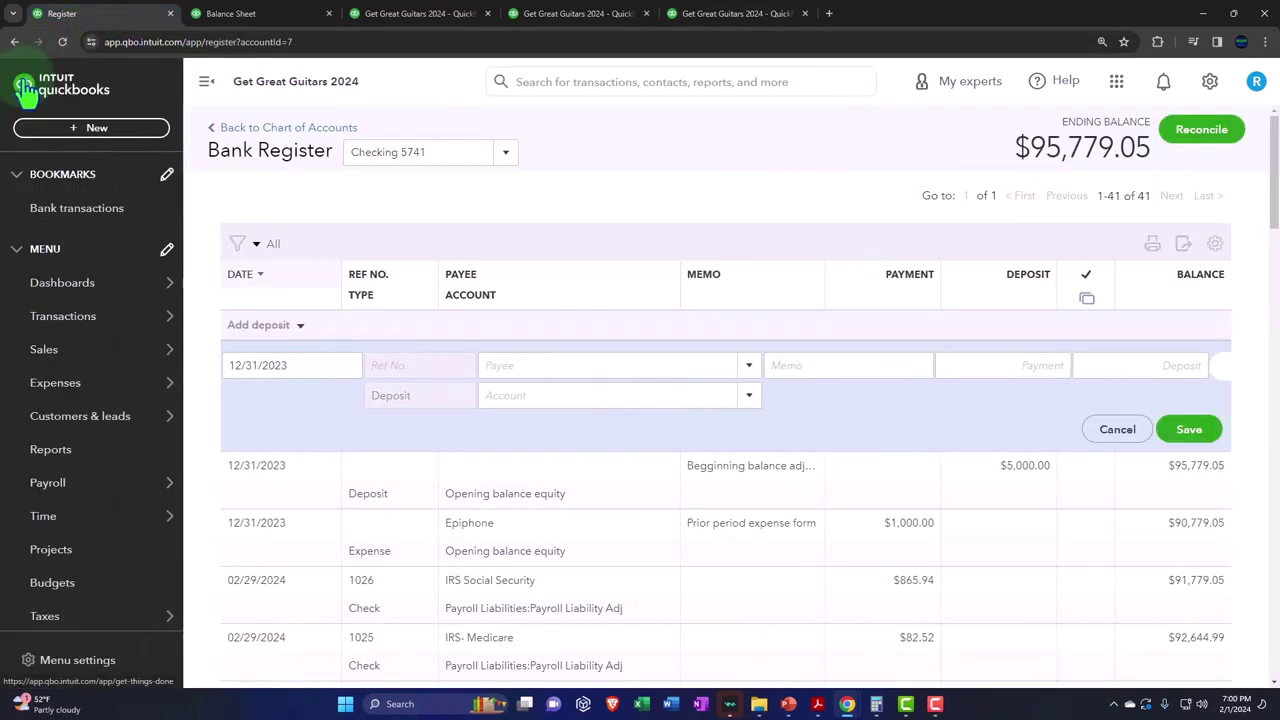
left_click(45, 316)
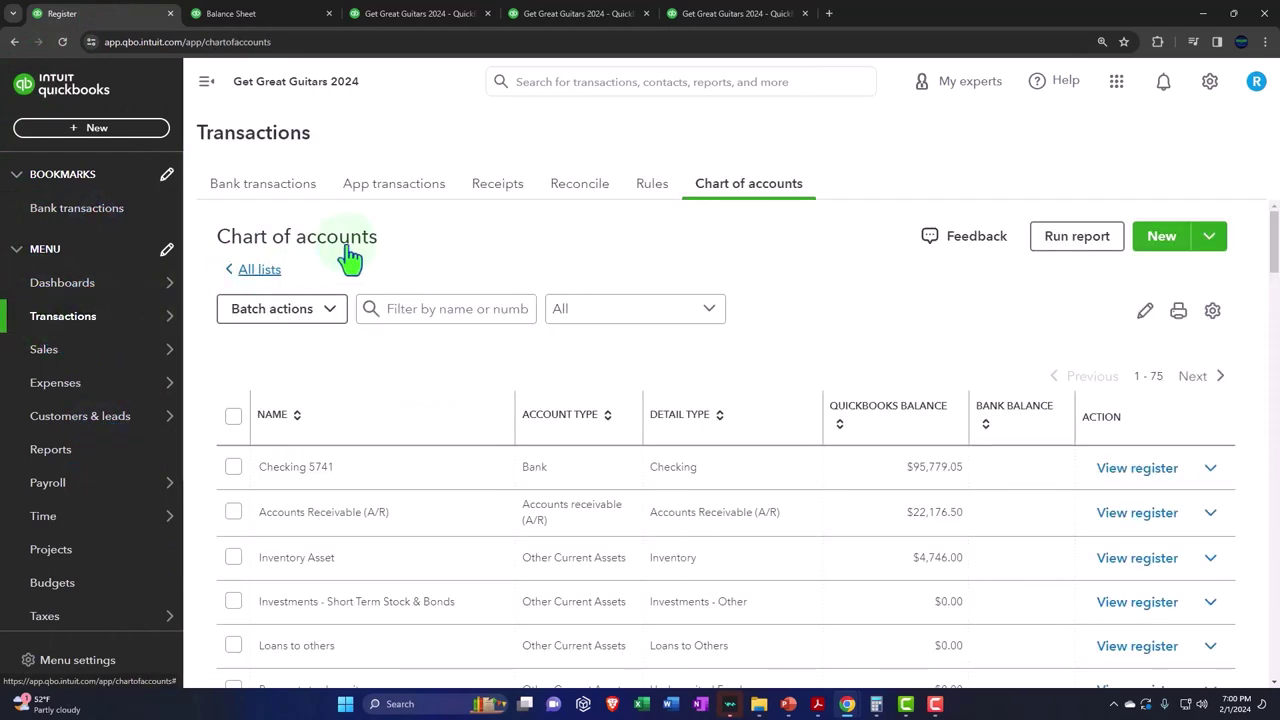
left_click(584, 190)
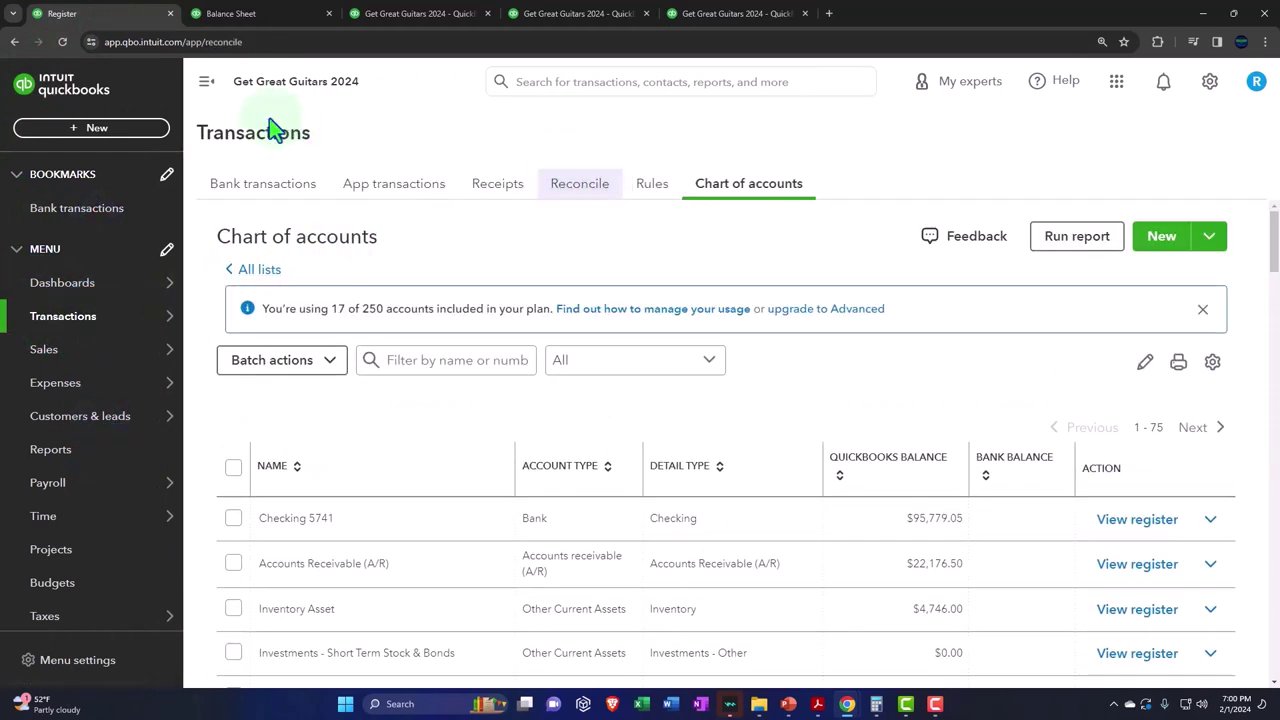
left_click(204, 84)
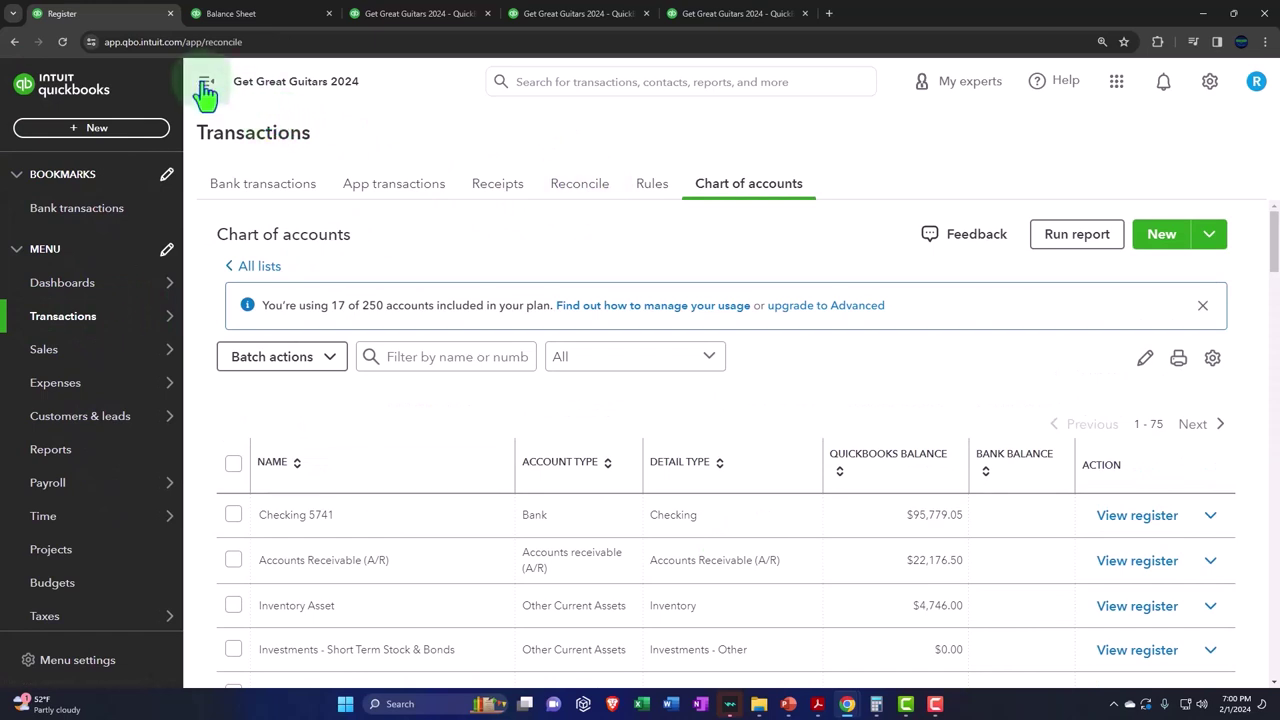
left_click(396, 188)
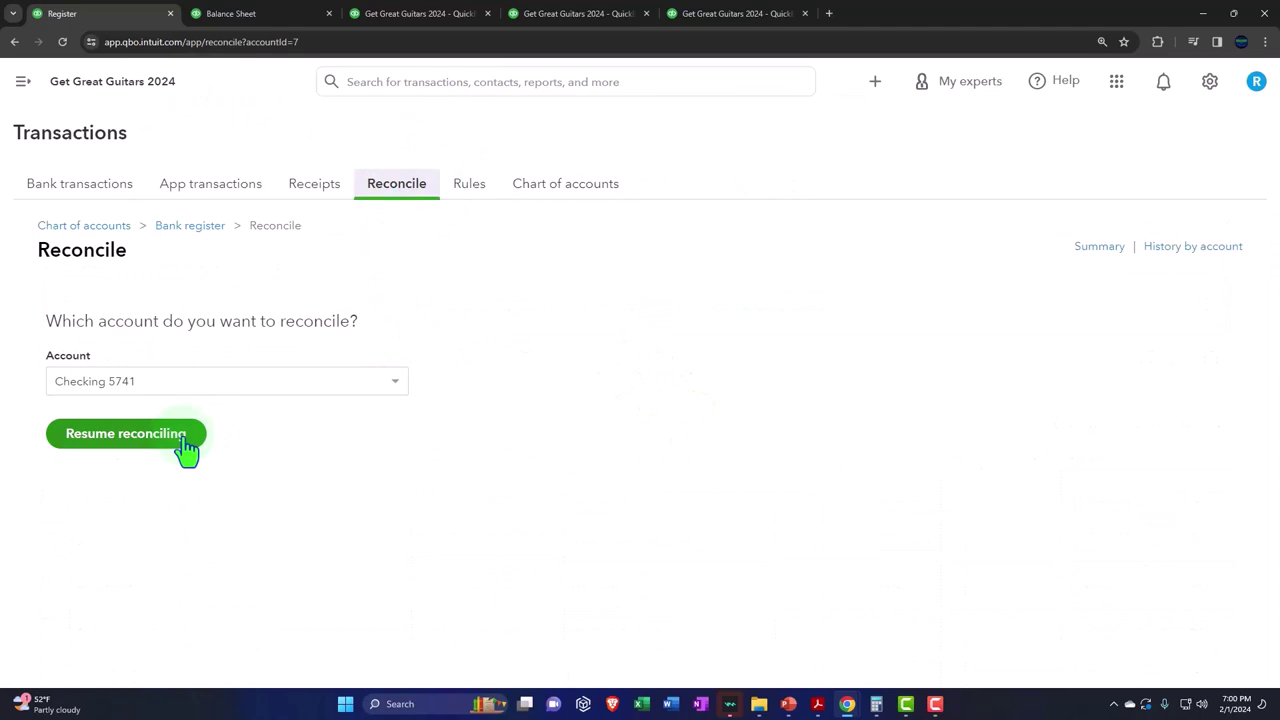
left_click(176, 450)
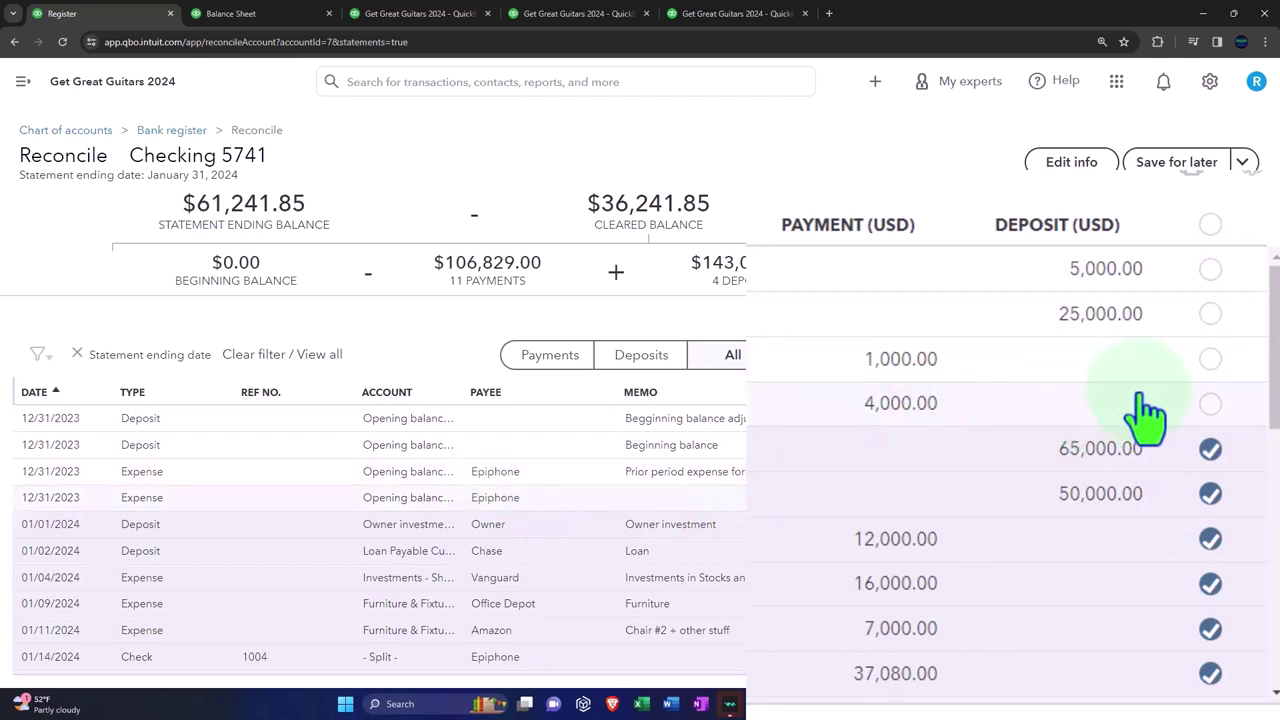
Mark the 12/31/2023 expenses of 1,000 and 4,000 as cleared and highlight both amounts in the January bank statement PDF.
left_click(1210, 365)
left_click(1212, 405)
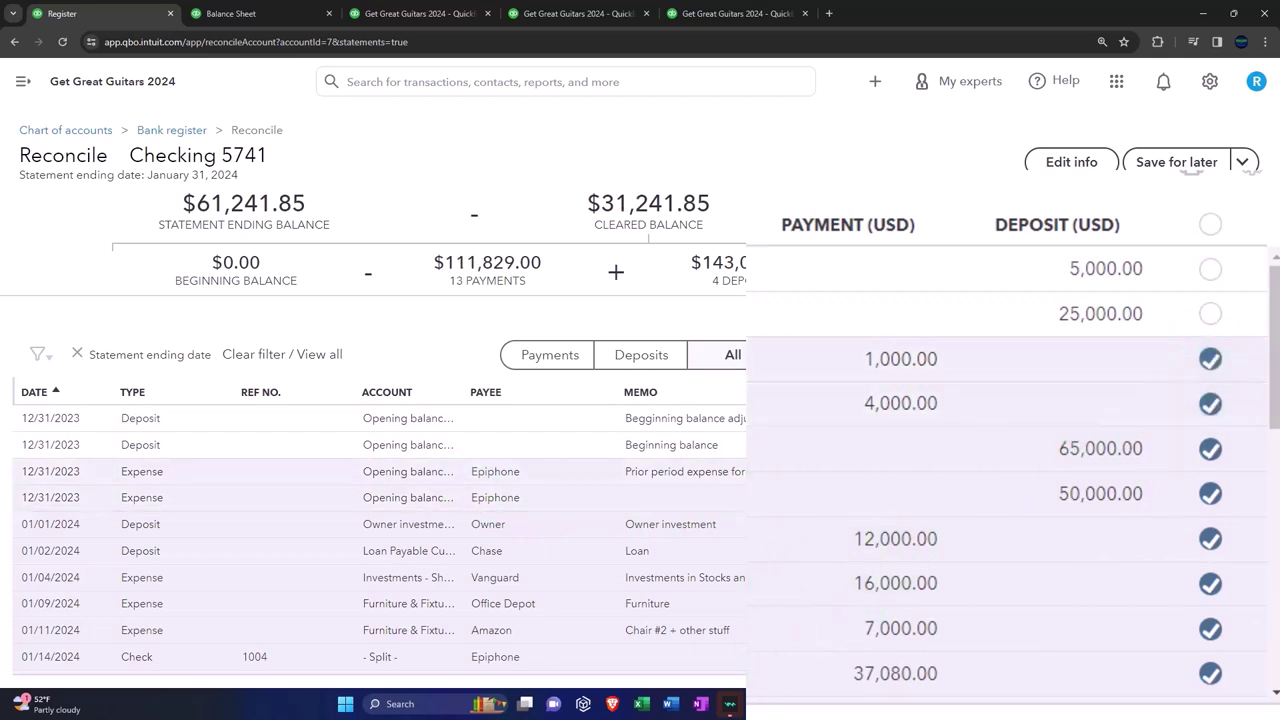
mouse_move(817, 704)
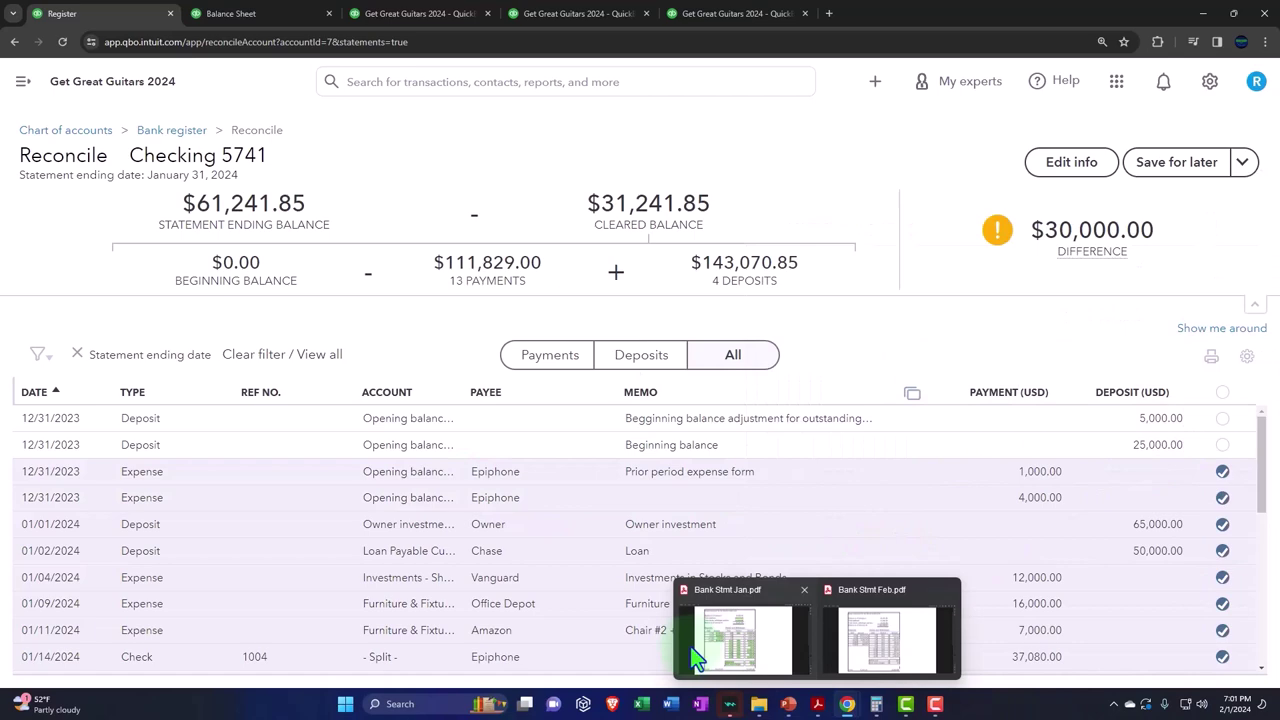
left_click(737, 640)
left_click_drag(660, 324, 724, 324)
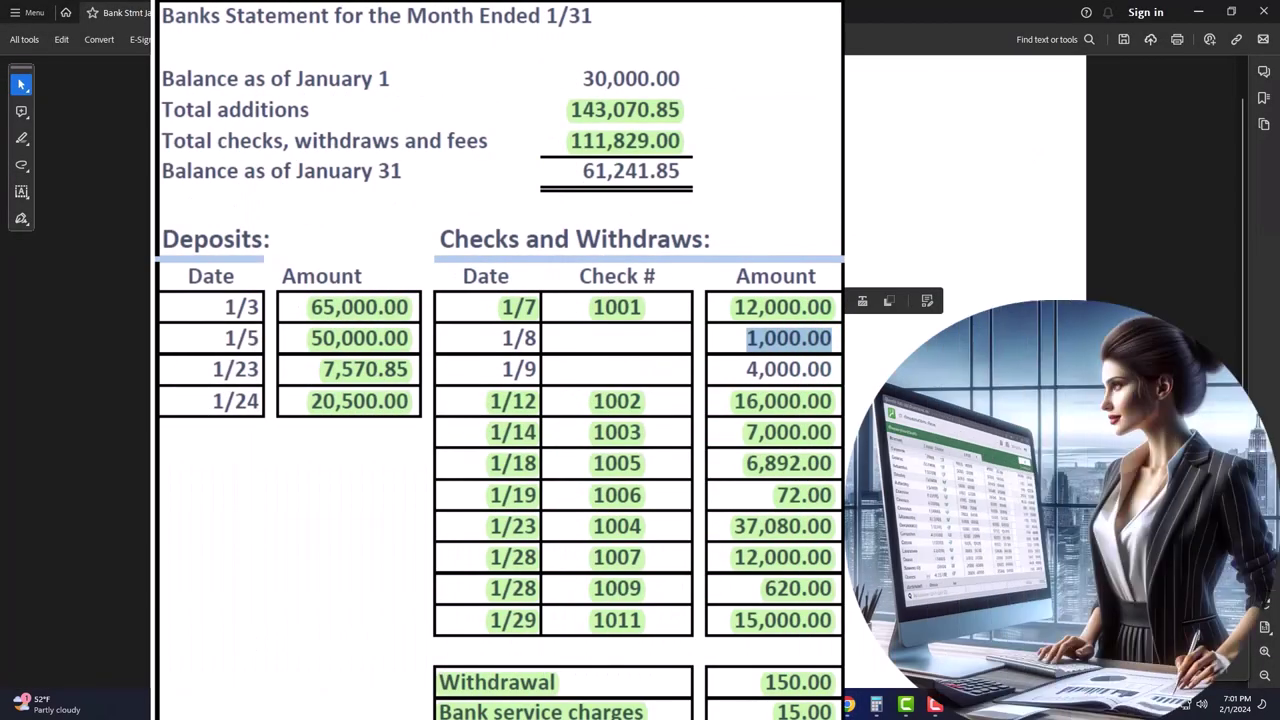
left_click_drag(746, 369, 832, 369)
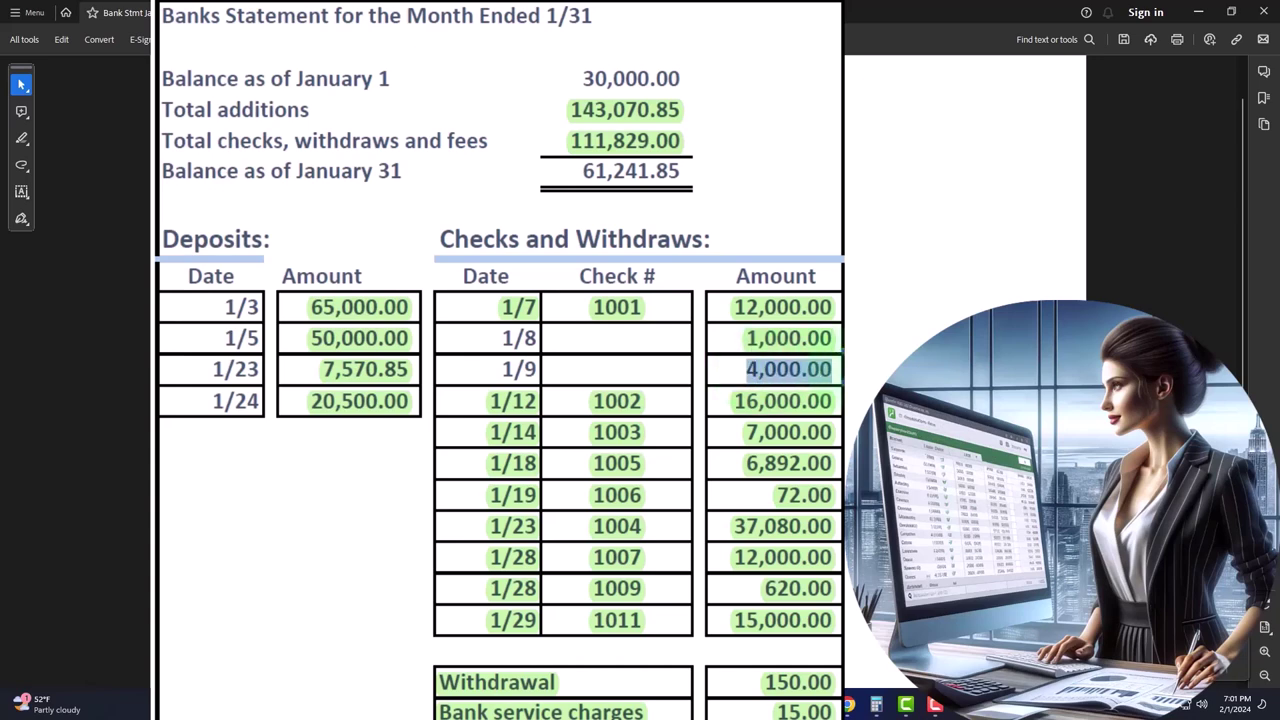
left_click(832, 369)
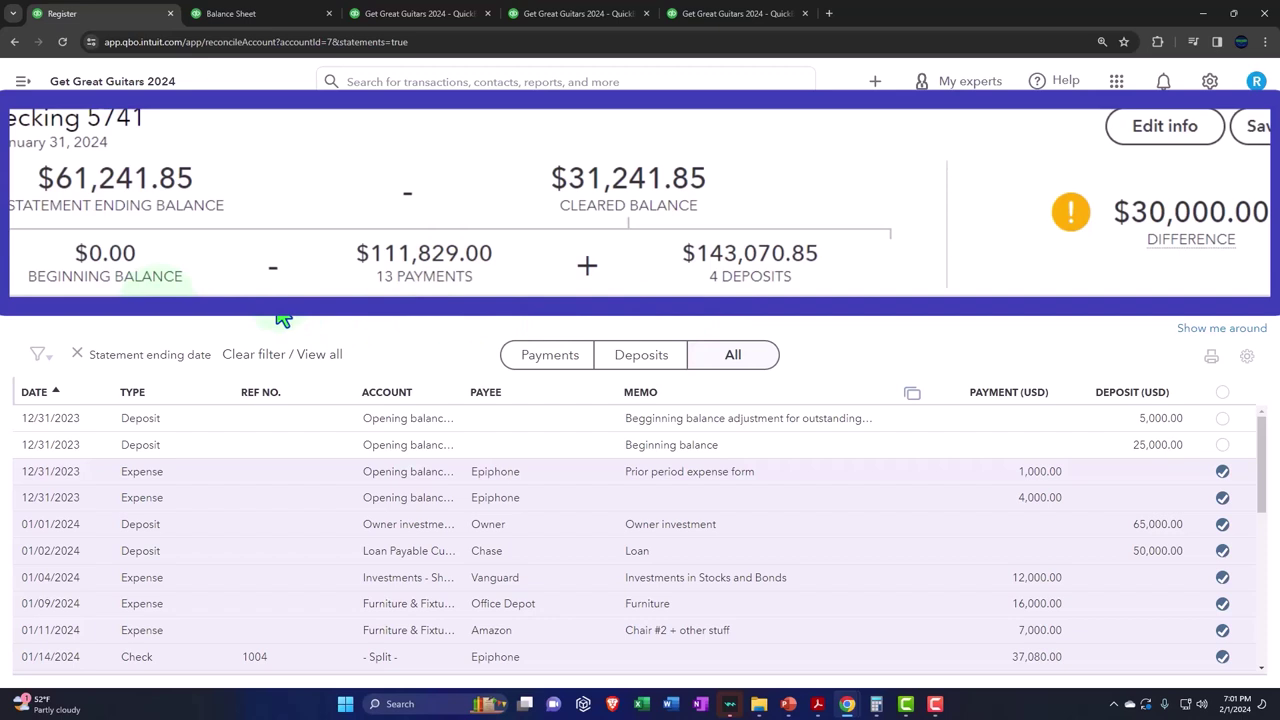
Back in the reconciliation, mark the 12/31/2023 deposits of 5,000 and 25,000 as cleared.
mouse_move(1130, 228)
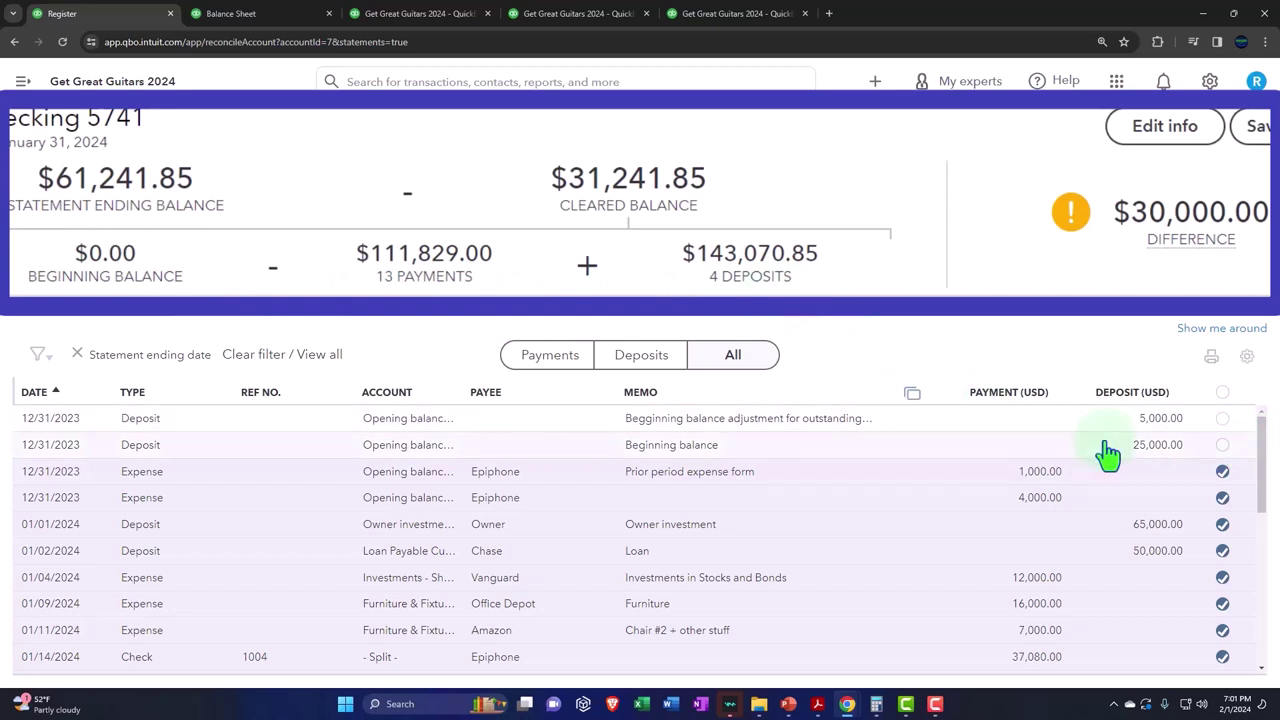
left_click(1222, 420)
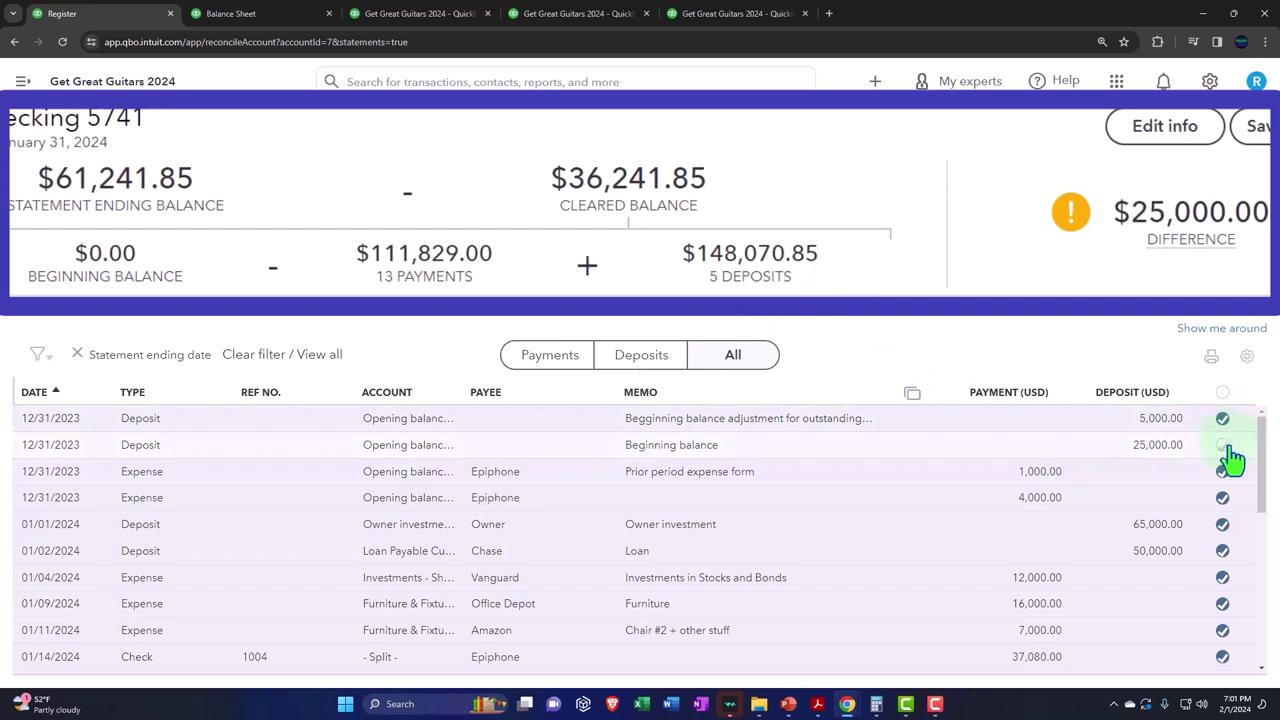
left_click(1226, 444)
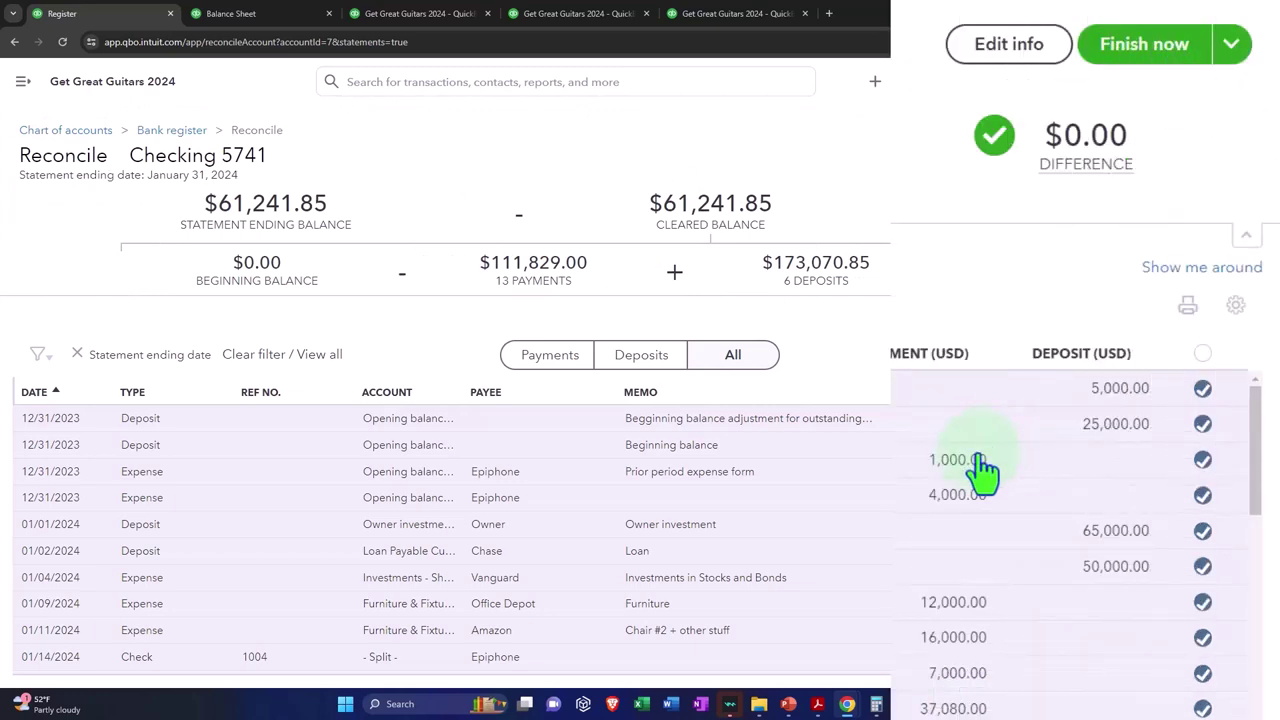
Check the cleared and uncleared transactions throughout the Checking 5741 reconciliation and save it for later.
scroll(990, 466, "down", 3)
scroll(980, 470, "down", 4)
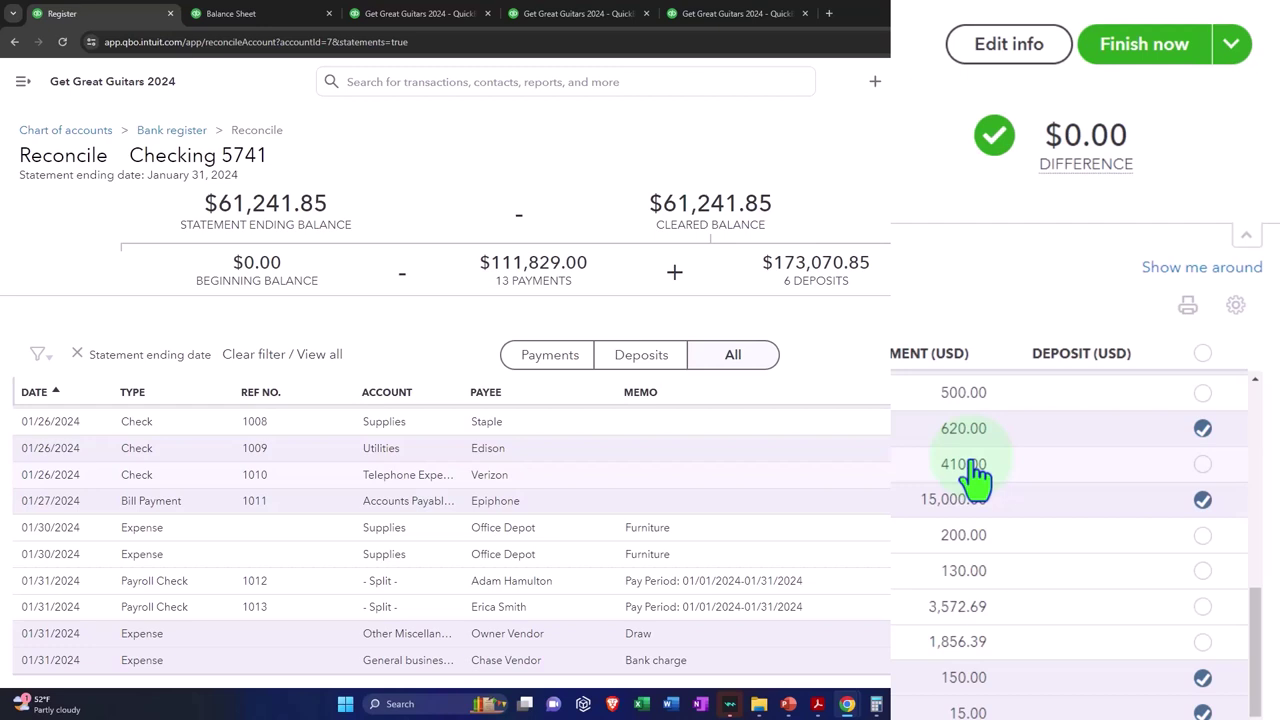
scroll(975, 477, "up", 3)
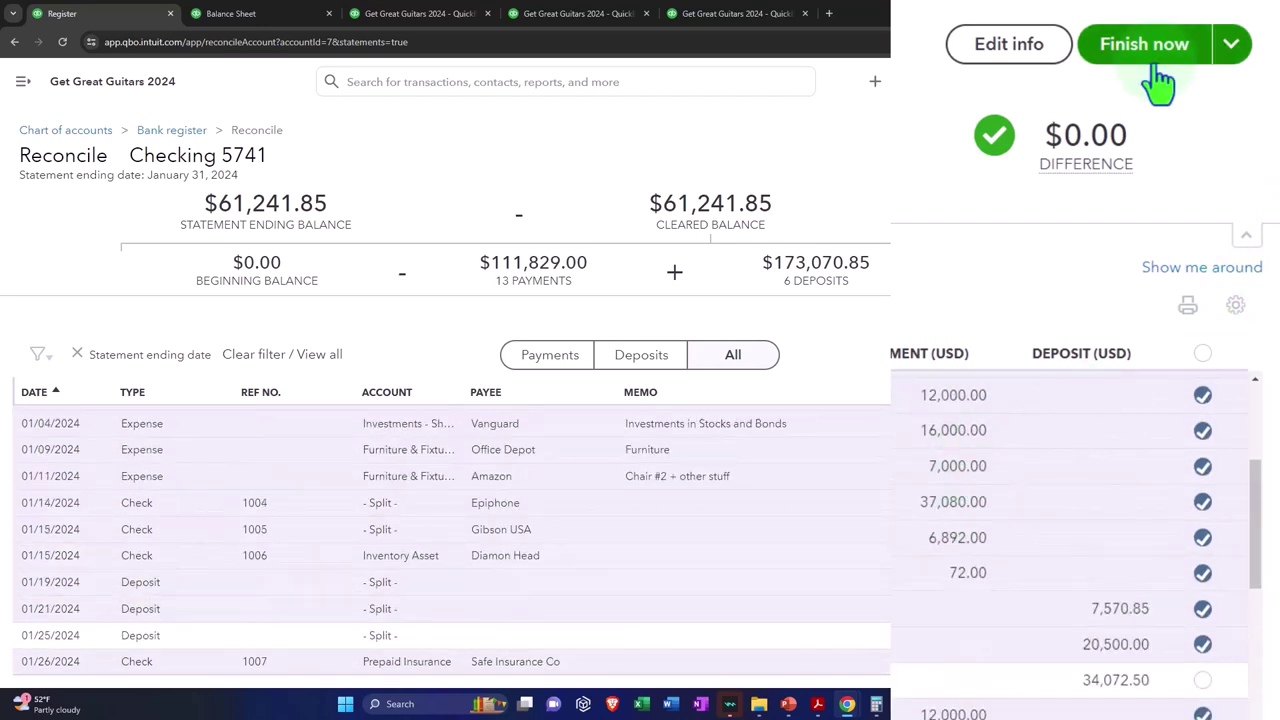
mouse_move(1040, 175)
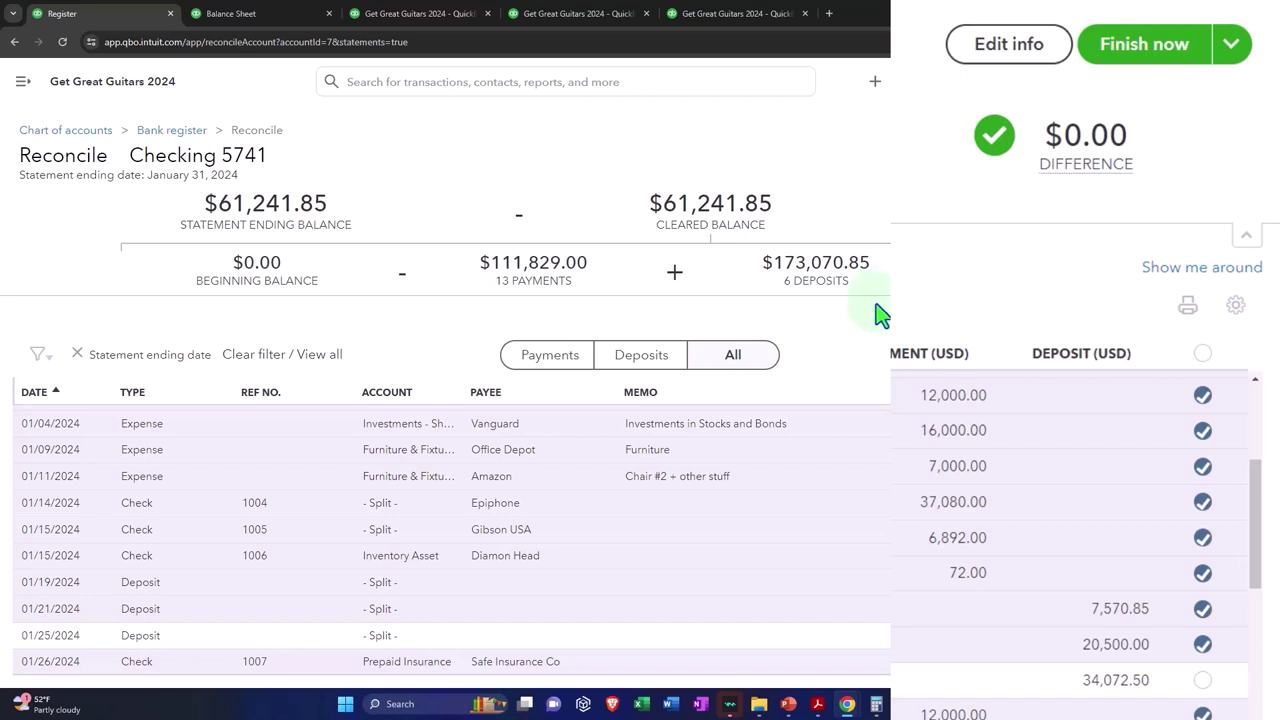
scroll(867, 490, "down", 2)
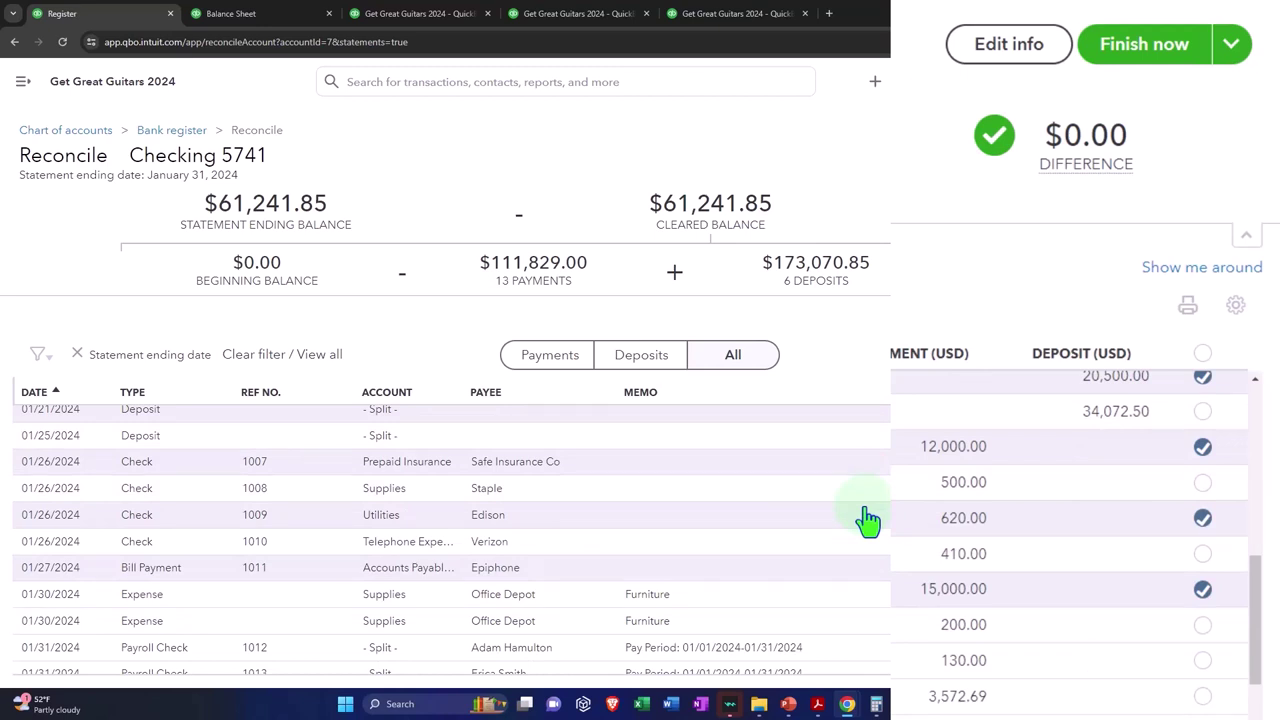
scroll(867, 520, "up", 4)
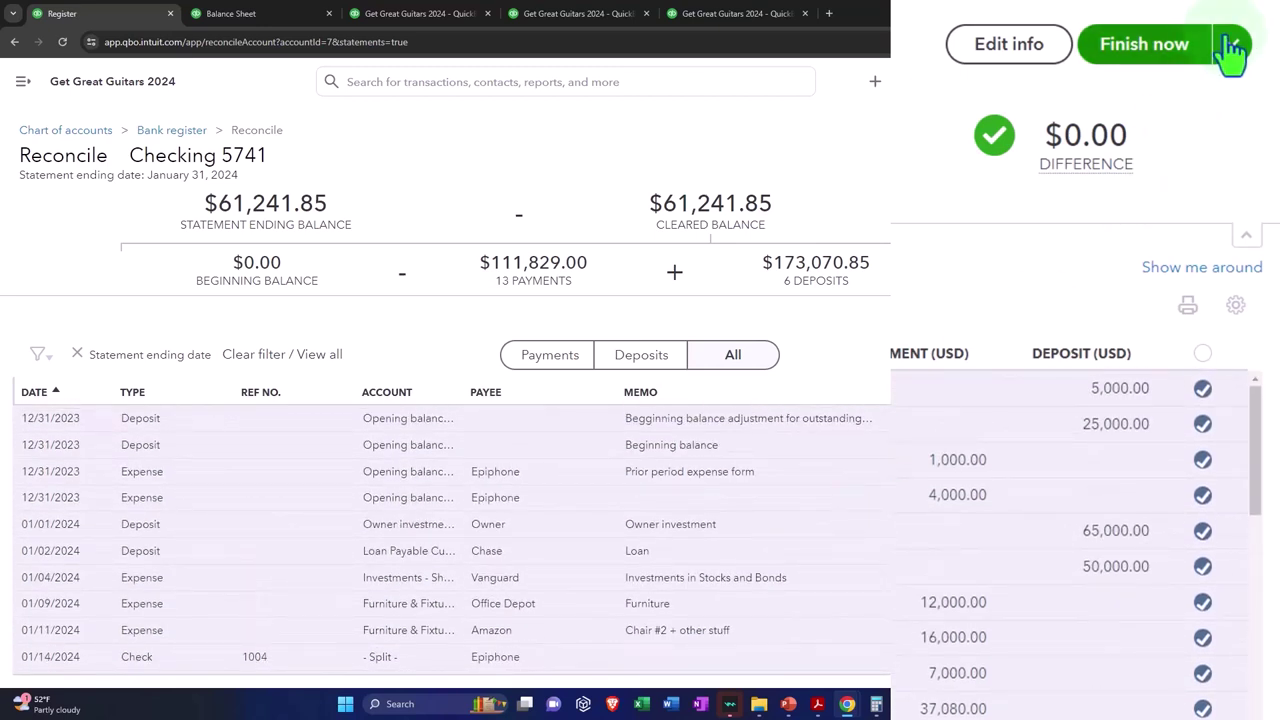
left_click(1233, 45)
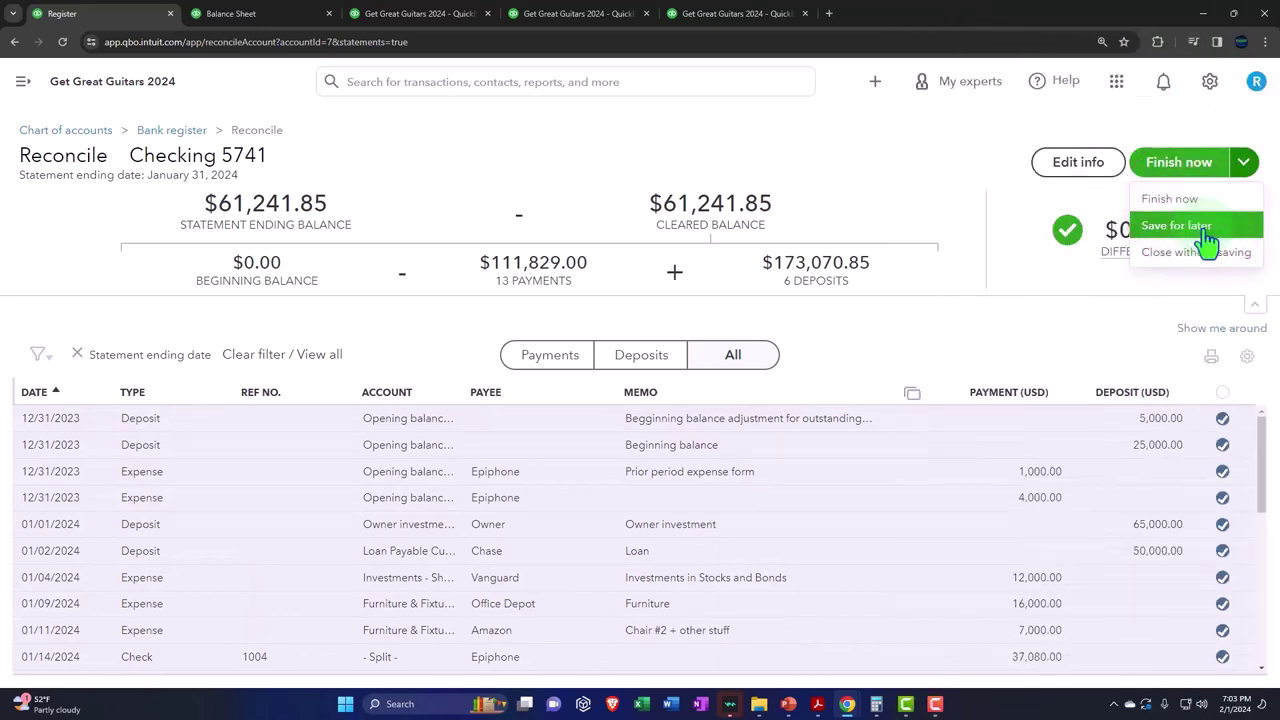
left_click(1205, 232)
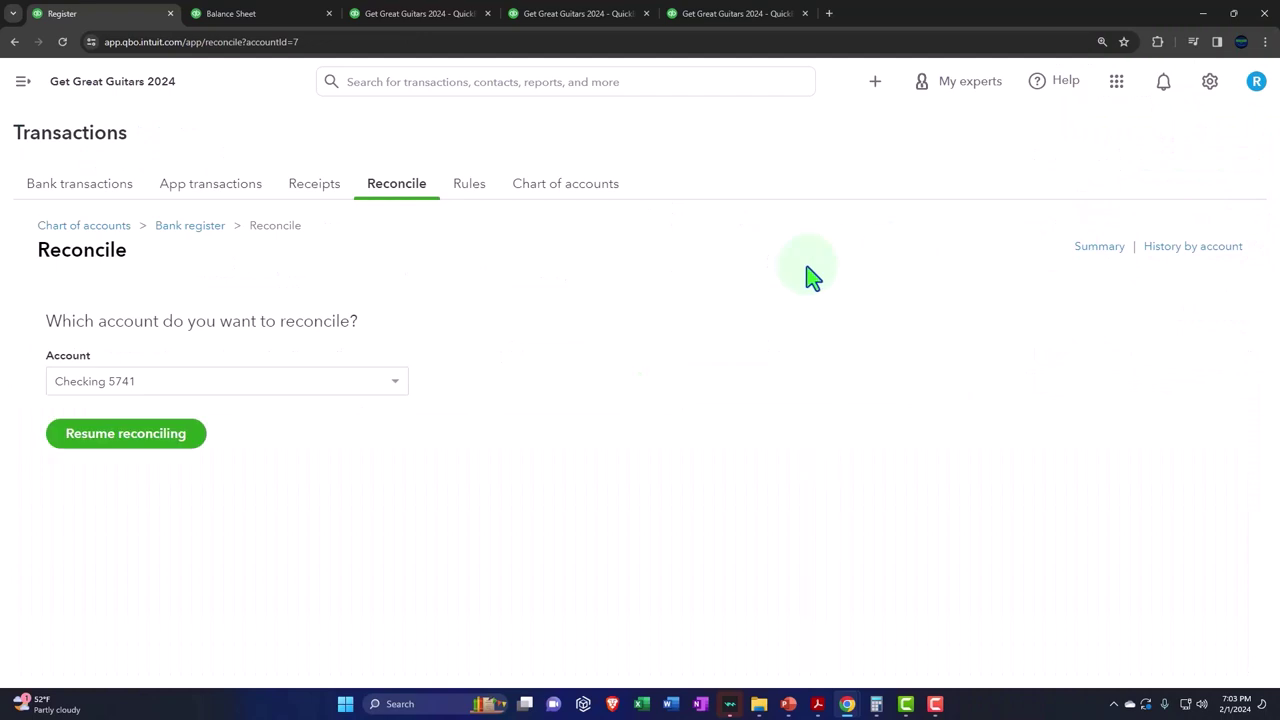
Refresh the Trial Balance as of February 28, 2024 and review it from Checking 5741 through the equity and income accounts.
key("ctrl+plus")
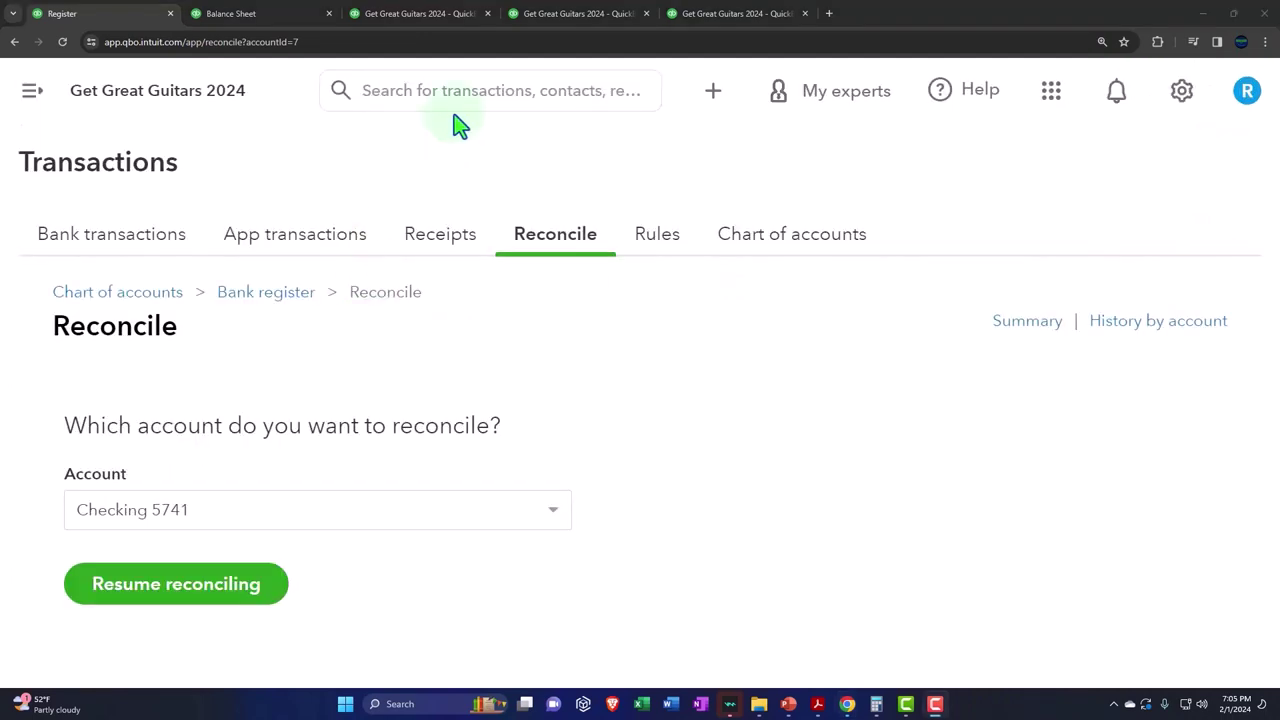
left_click(548, 16)
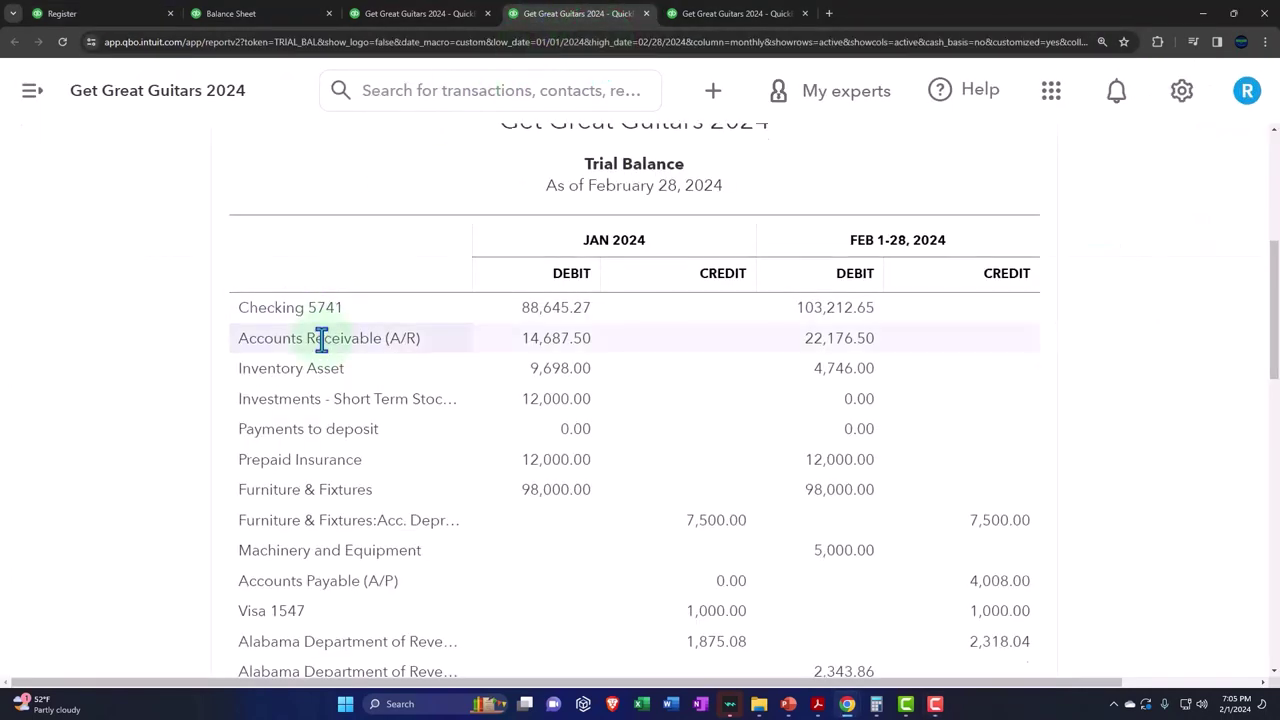
scroll(320, 340, "up", 3)
left_click(820, 192)
scroll(196, 338, "down", 2)
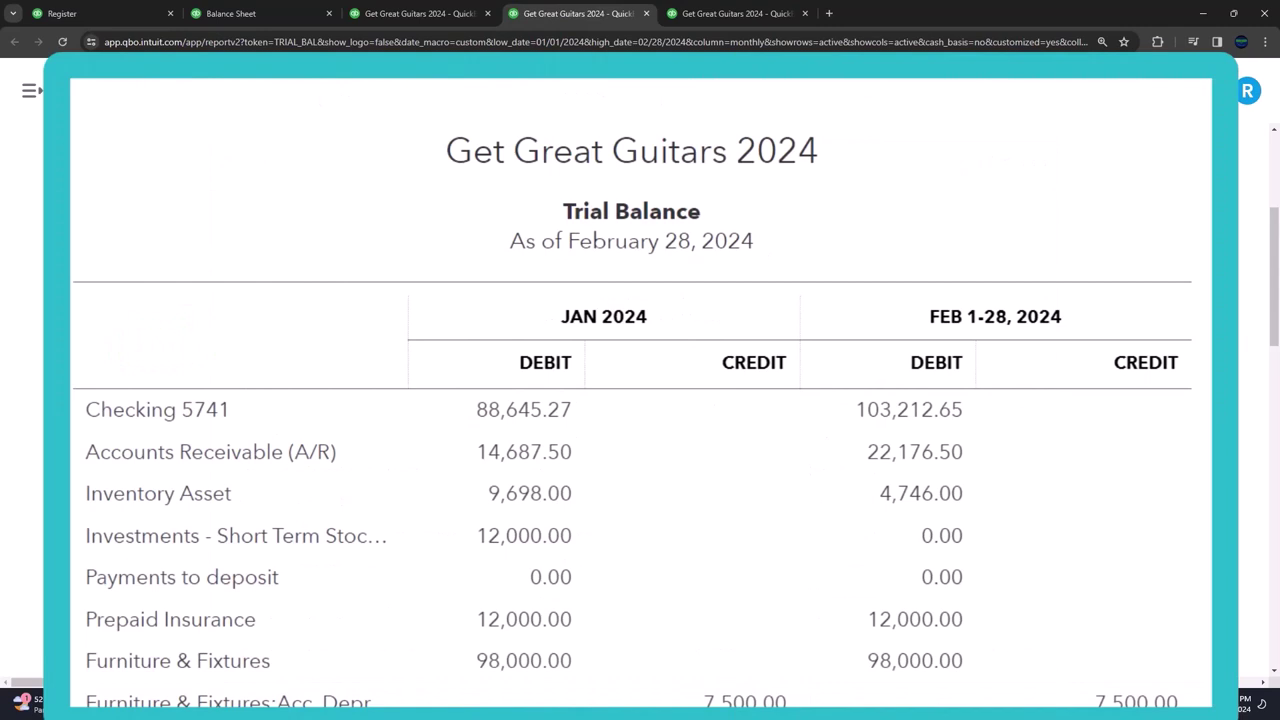
scroll(640, 390, "down", 3)
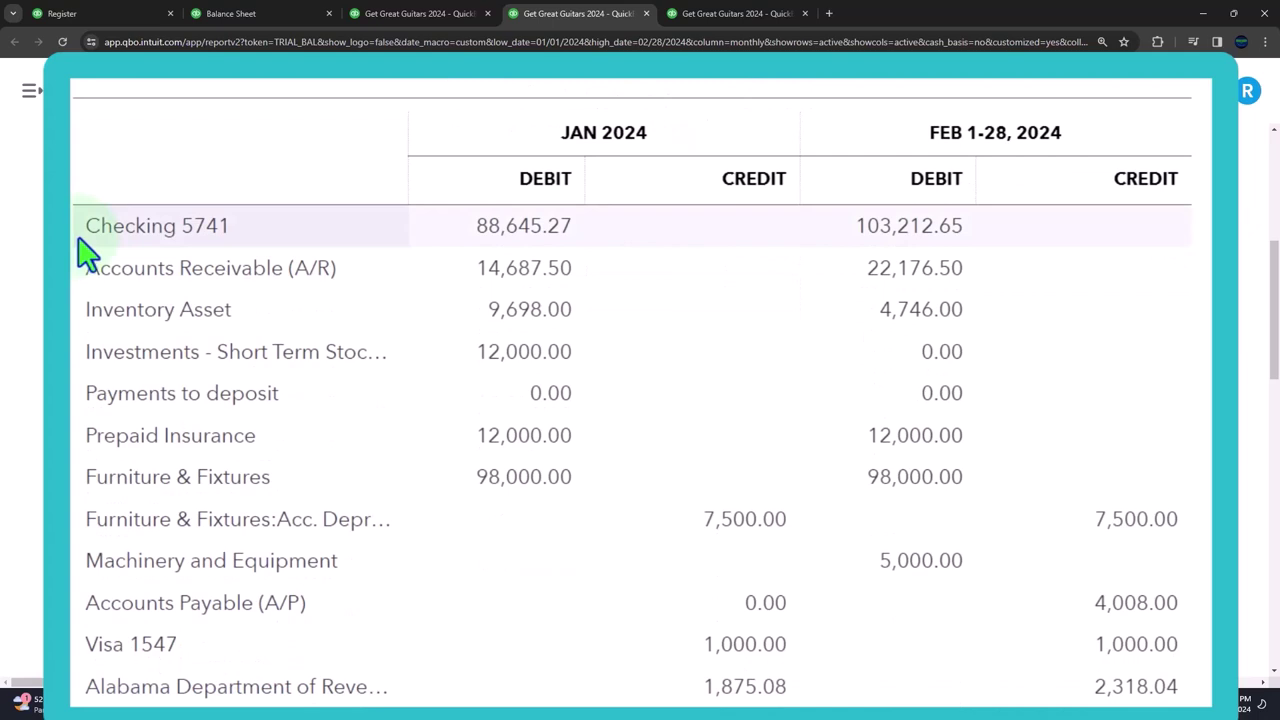
scroll(88, 255, "down", 10)
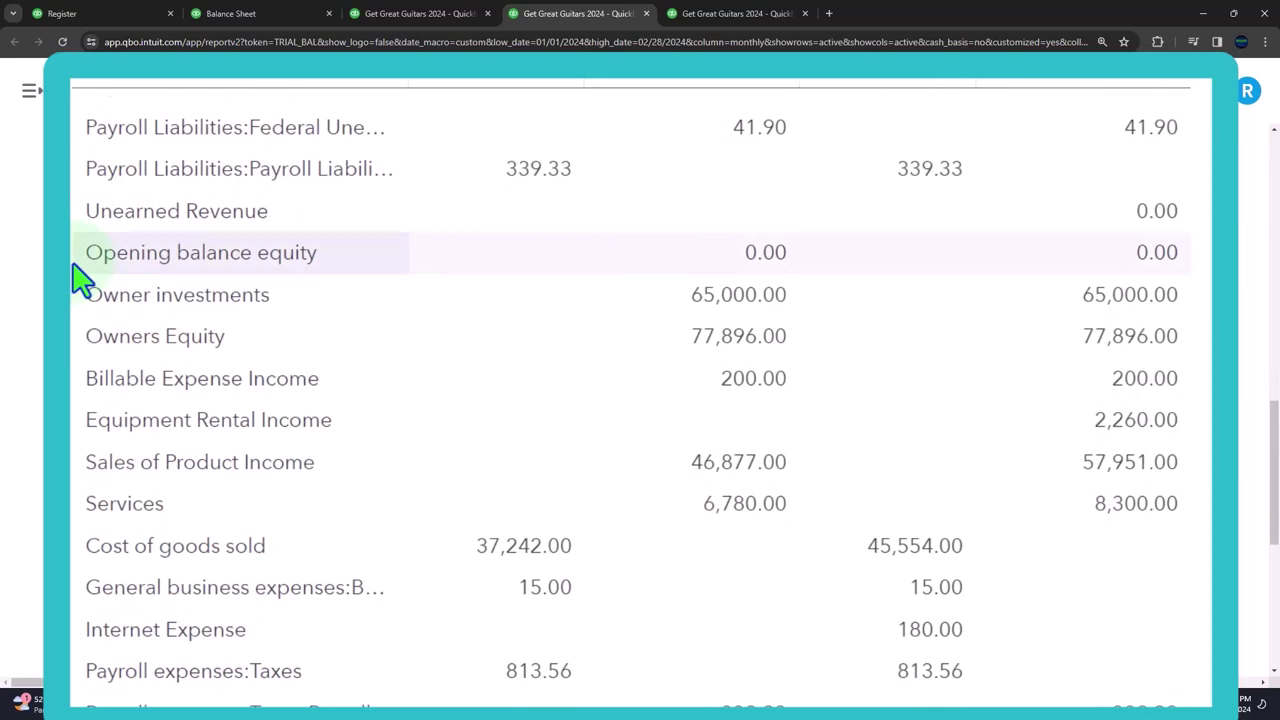
scroll(731, 278, "down", 5)
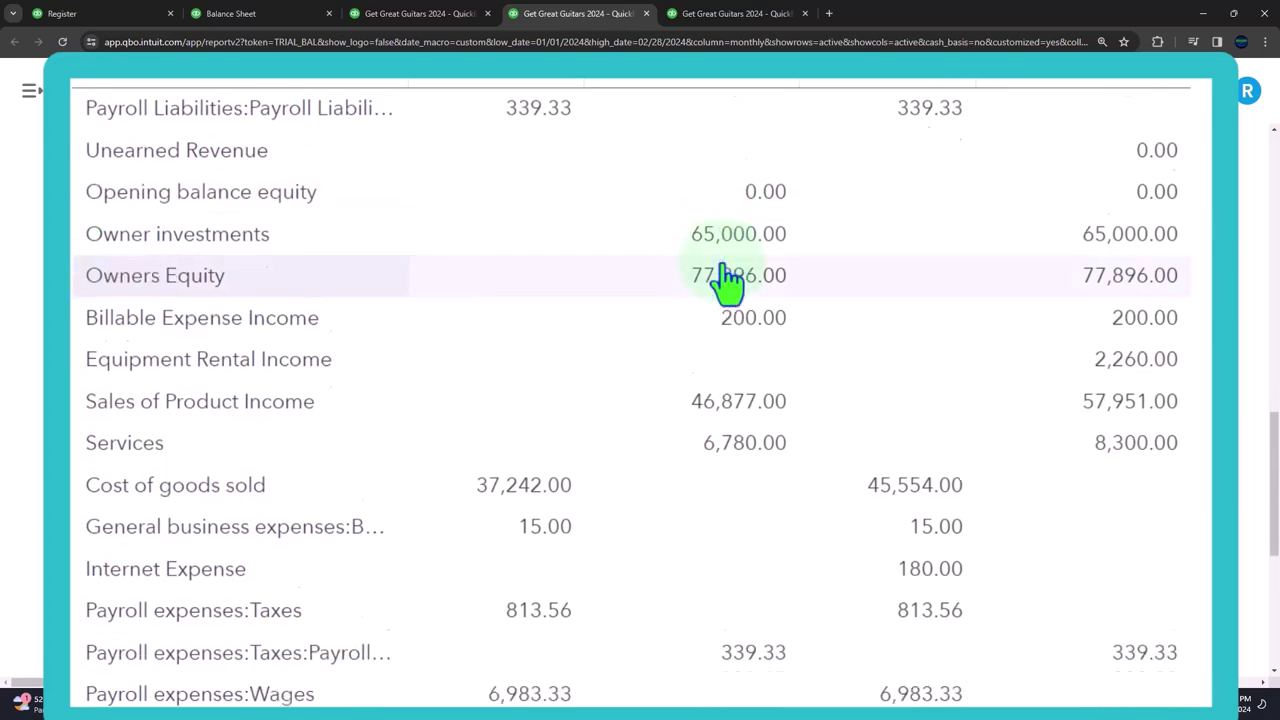